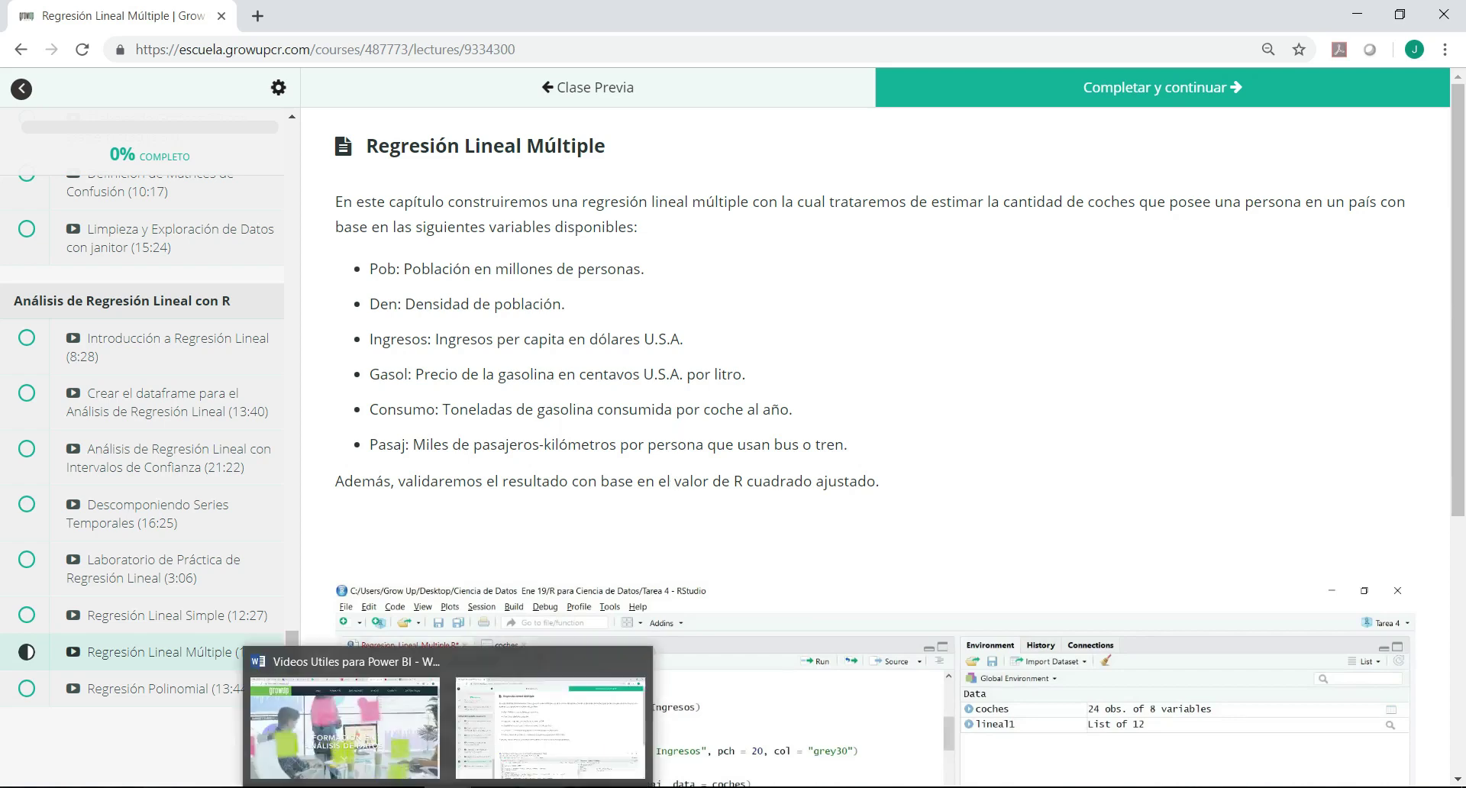
Expand the R script editor of the regression visual and review its code down to the lm formula and grid.table lines.
click(506, 758)
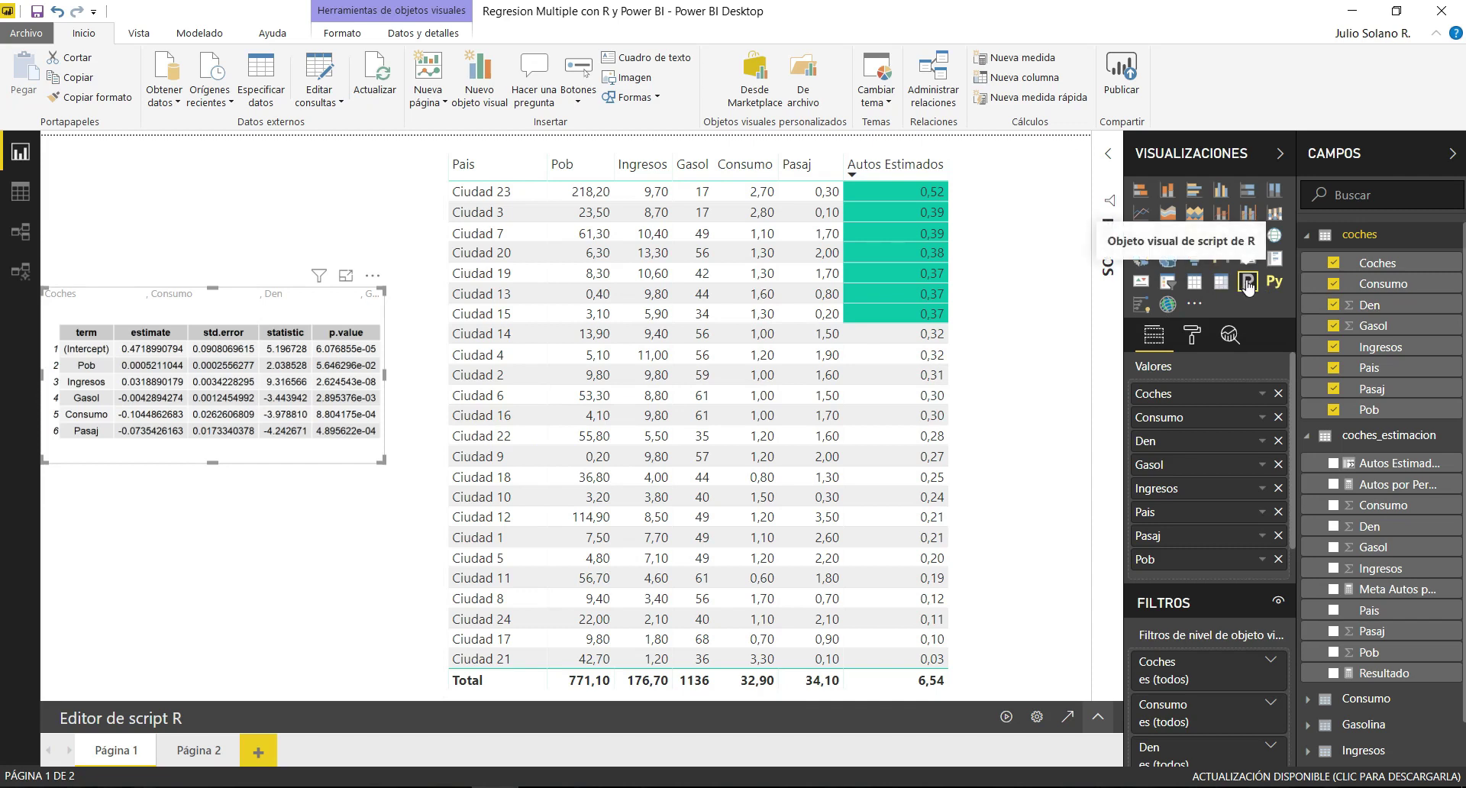
click(1098, 716)
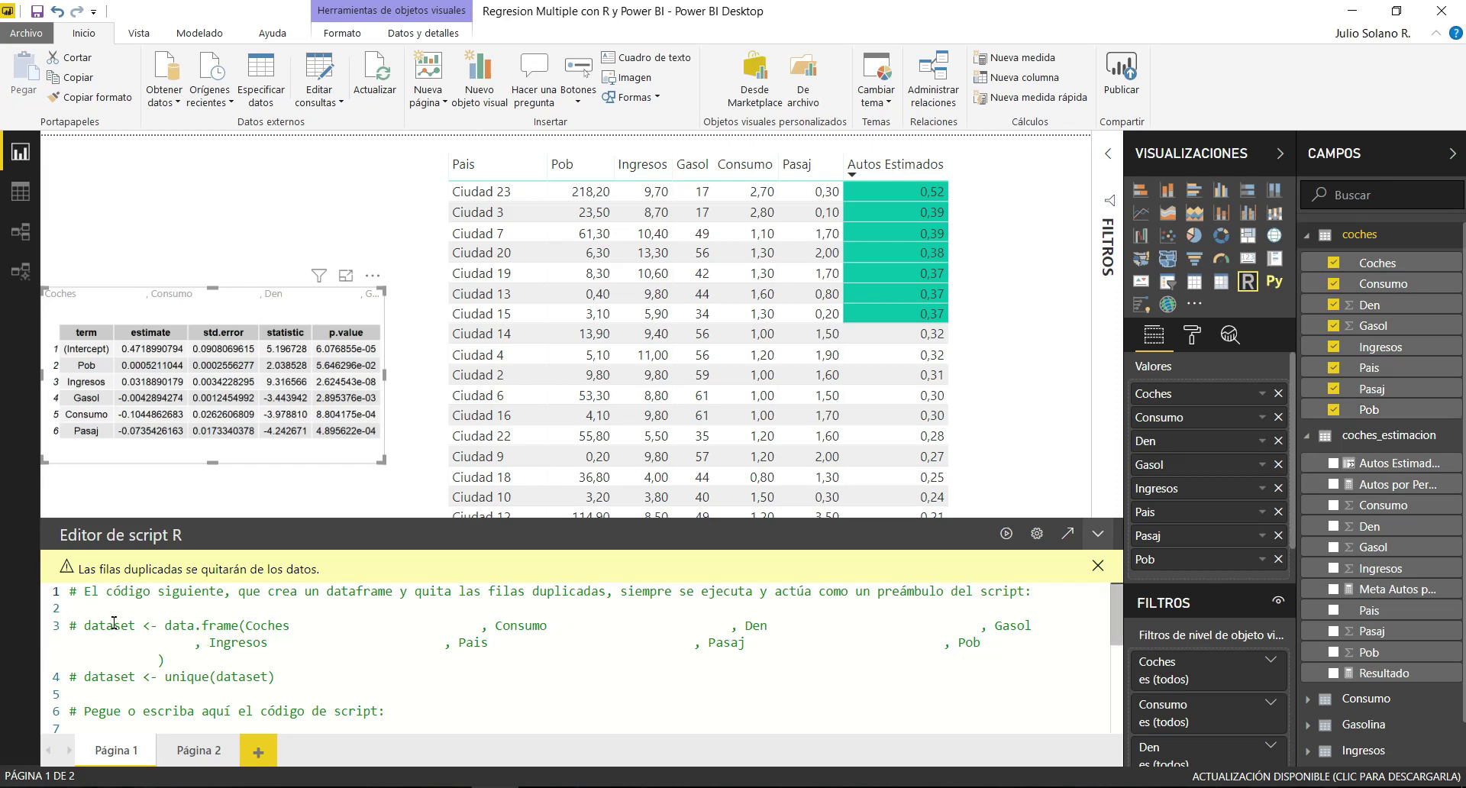
scroll(214, 622, down, 2)
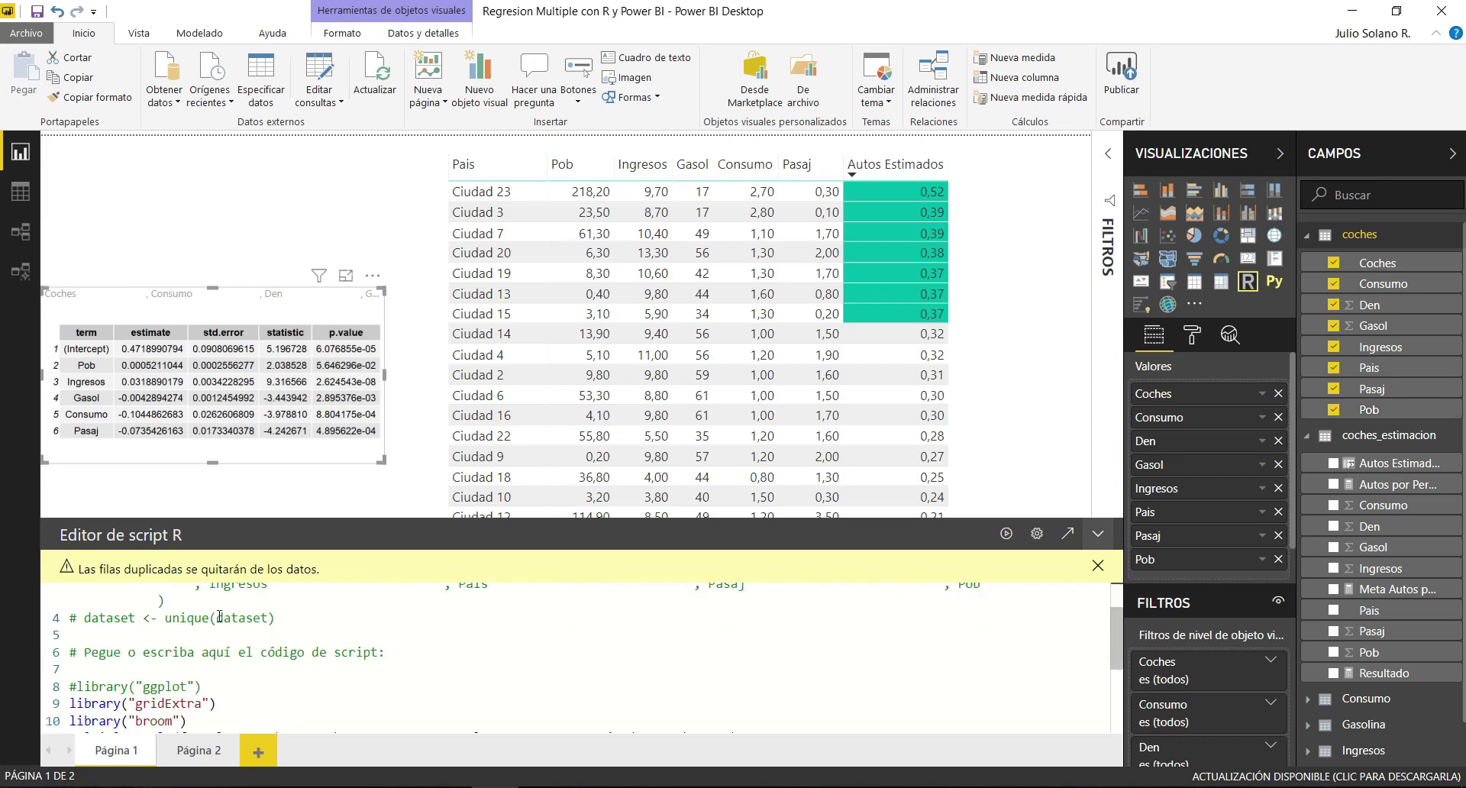
scroll(219, 615, down, 1)
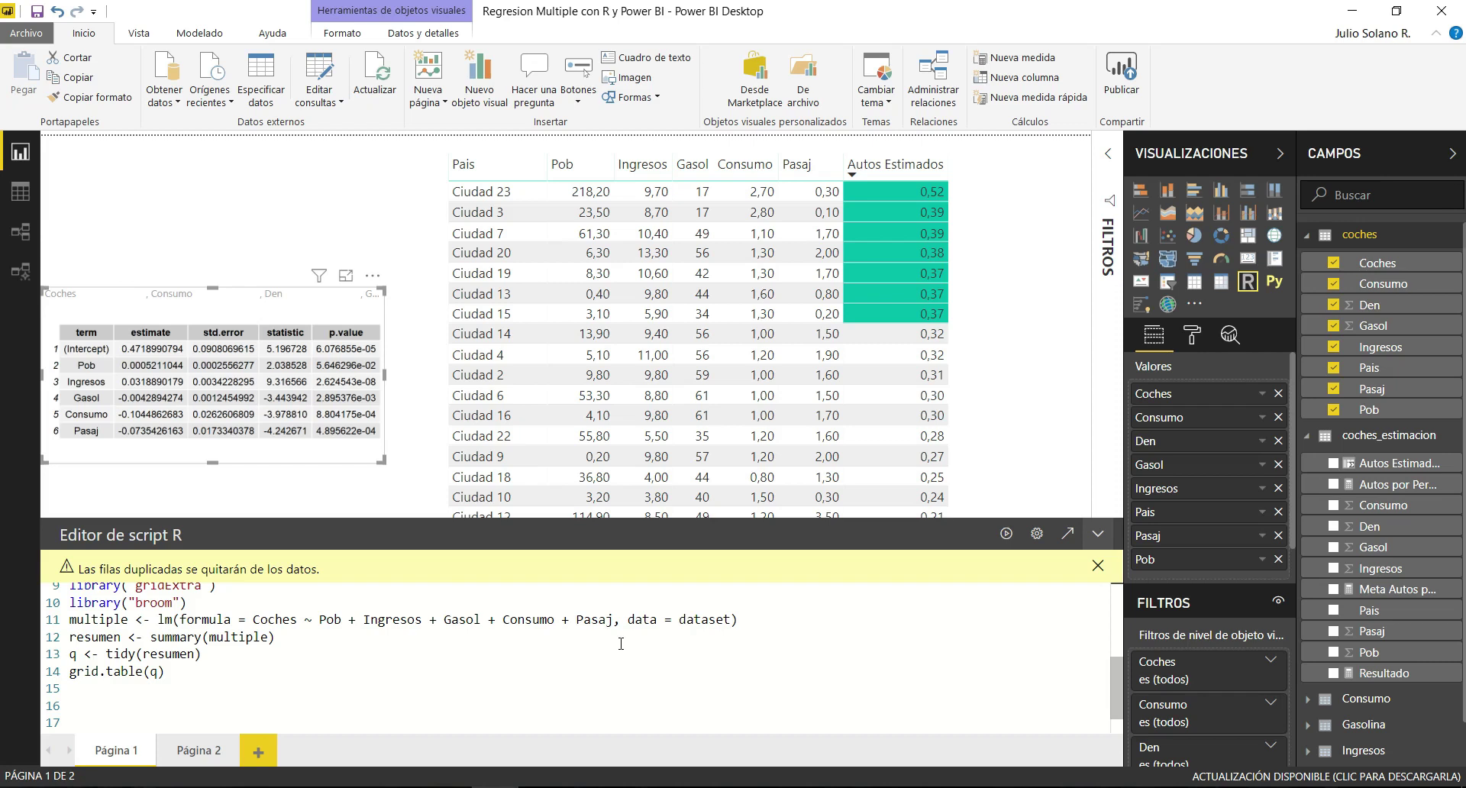
click(284, 642)
View the regression coefficients visual in focus mode with the script editor collapsed, and return to the report.
click(342, 278)
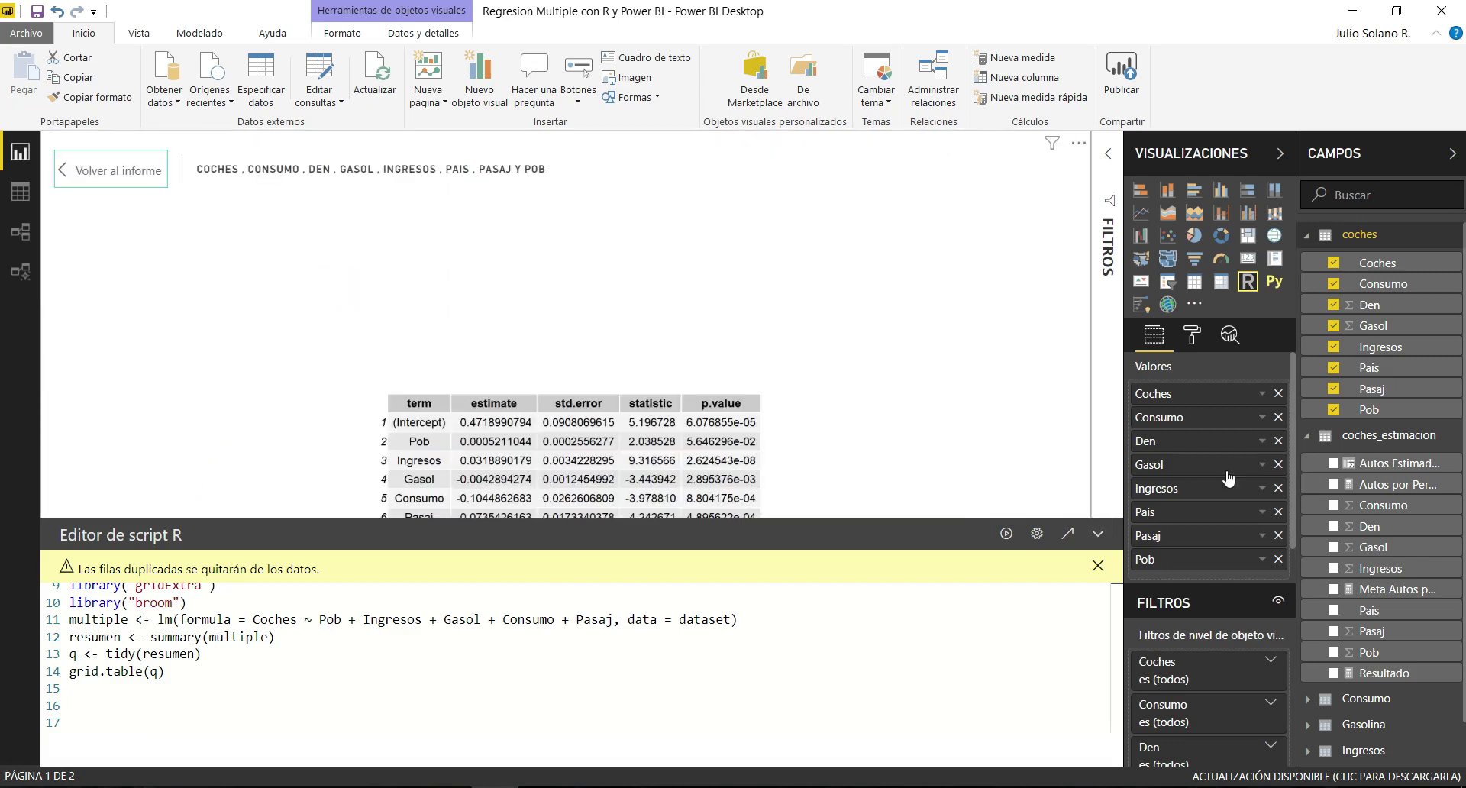
click(1097, 534)
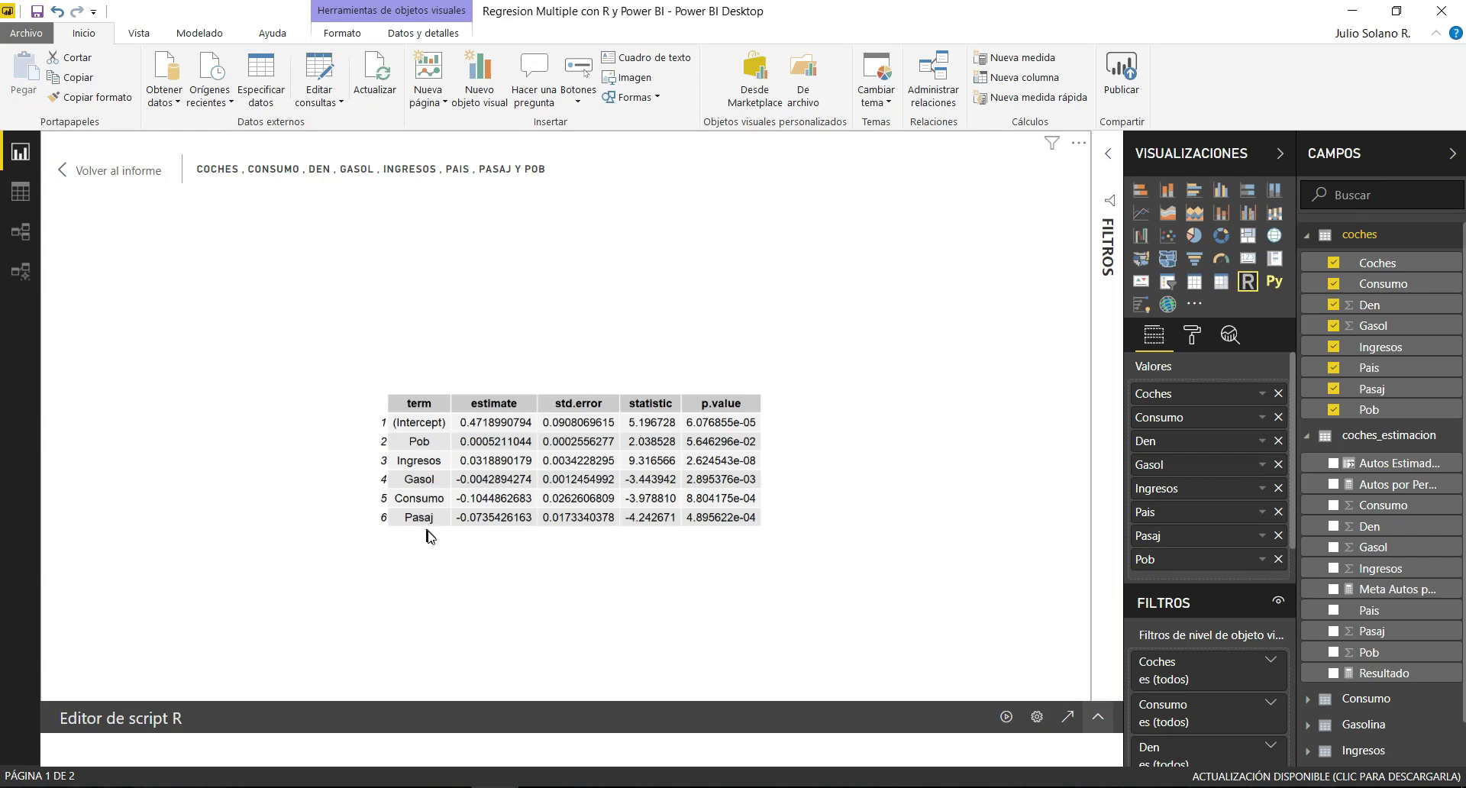
click(152, 183)
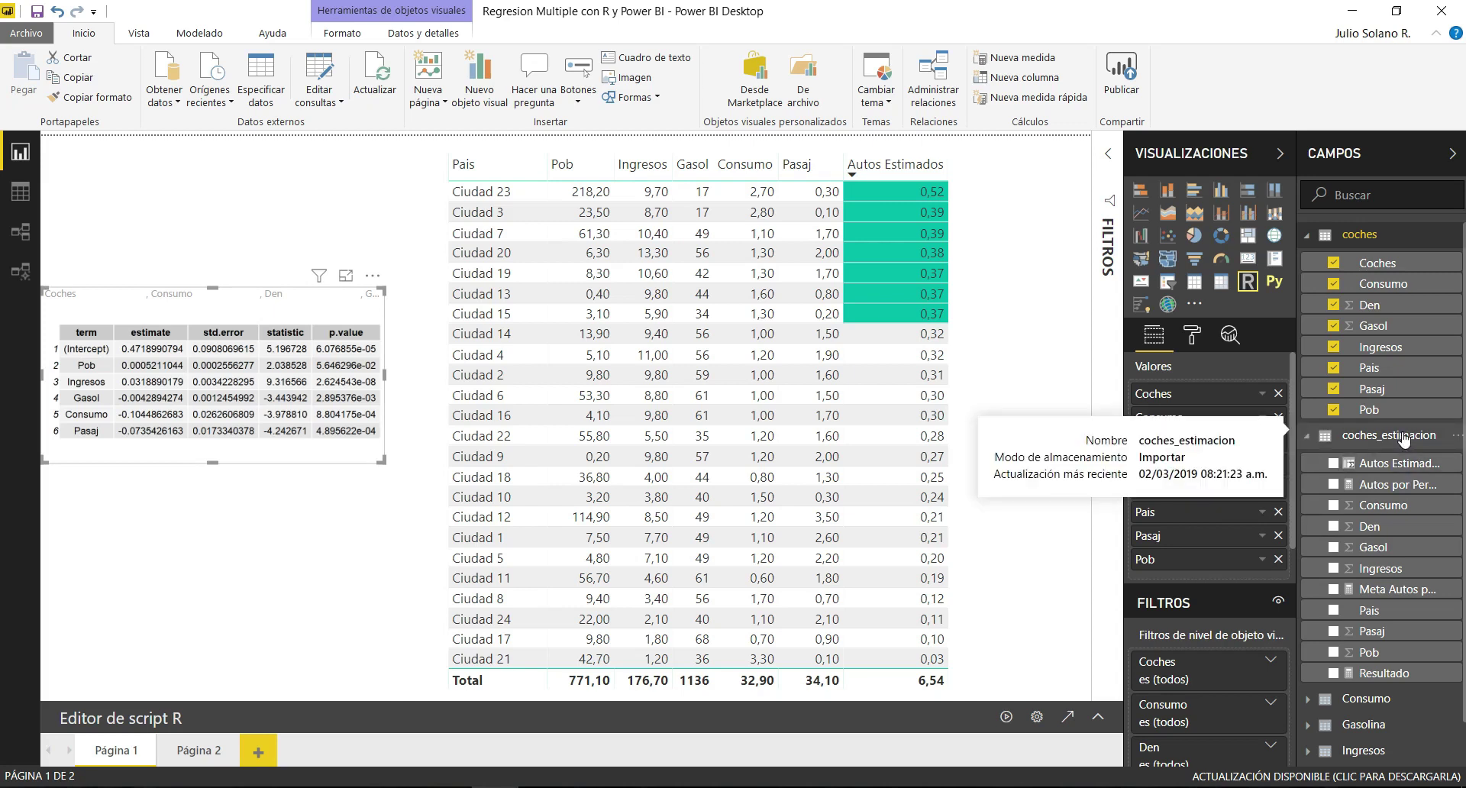
Examine the coches_estimacion data rows and the full formula of the Autos Estimados column.
click(19, 191)
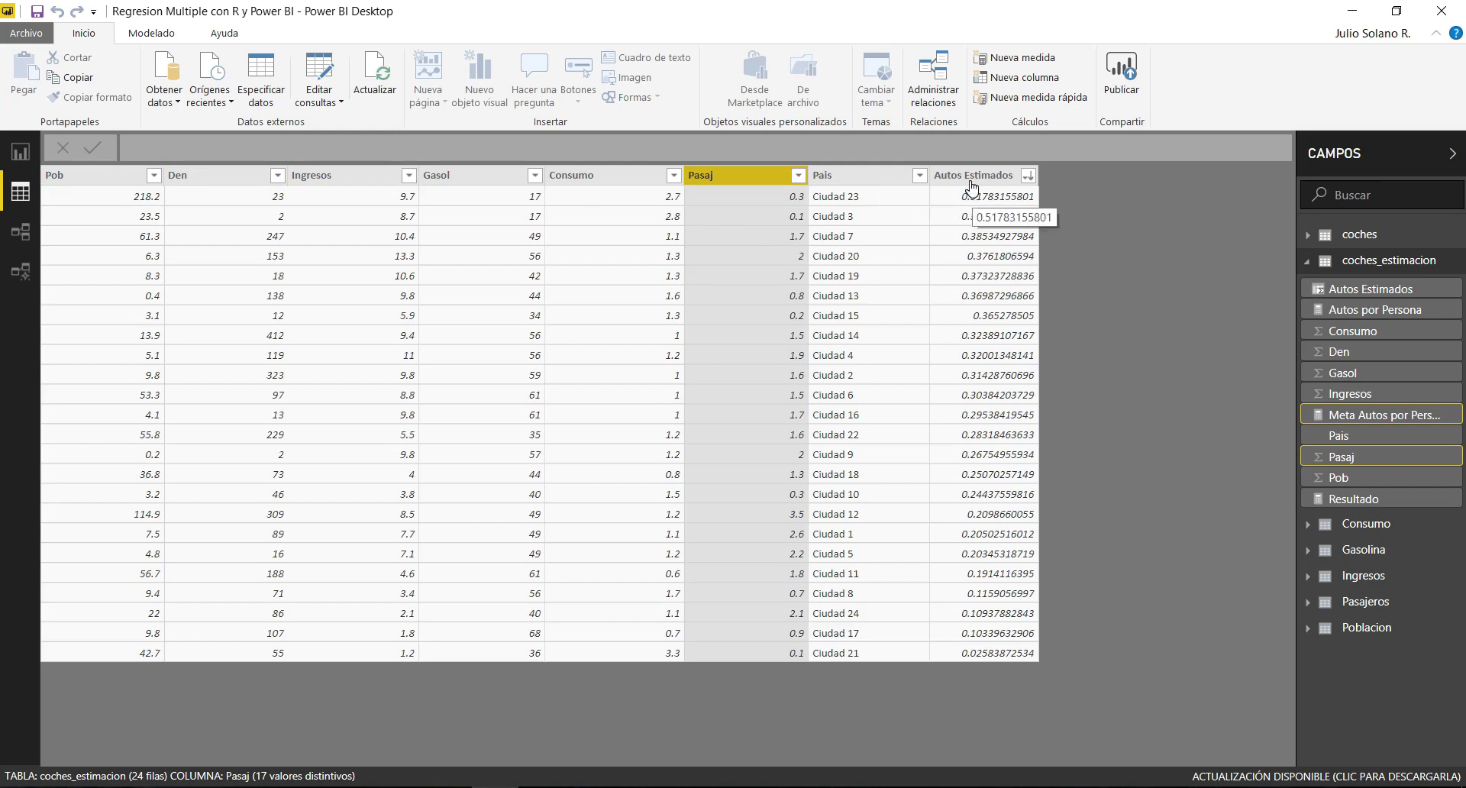
click(13, 160)
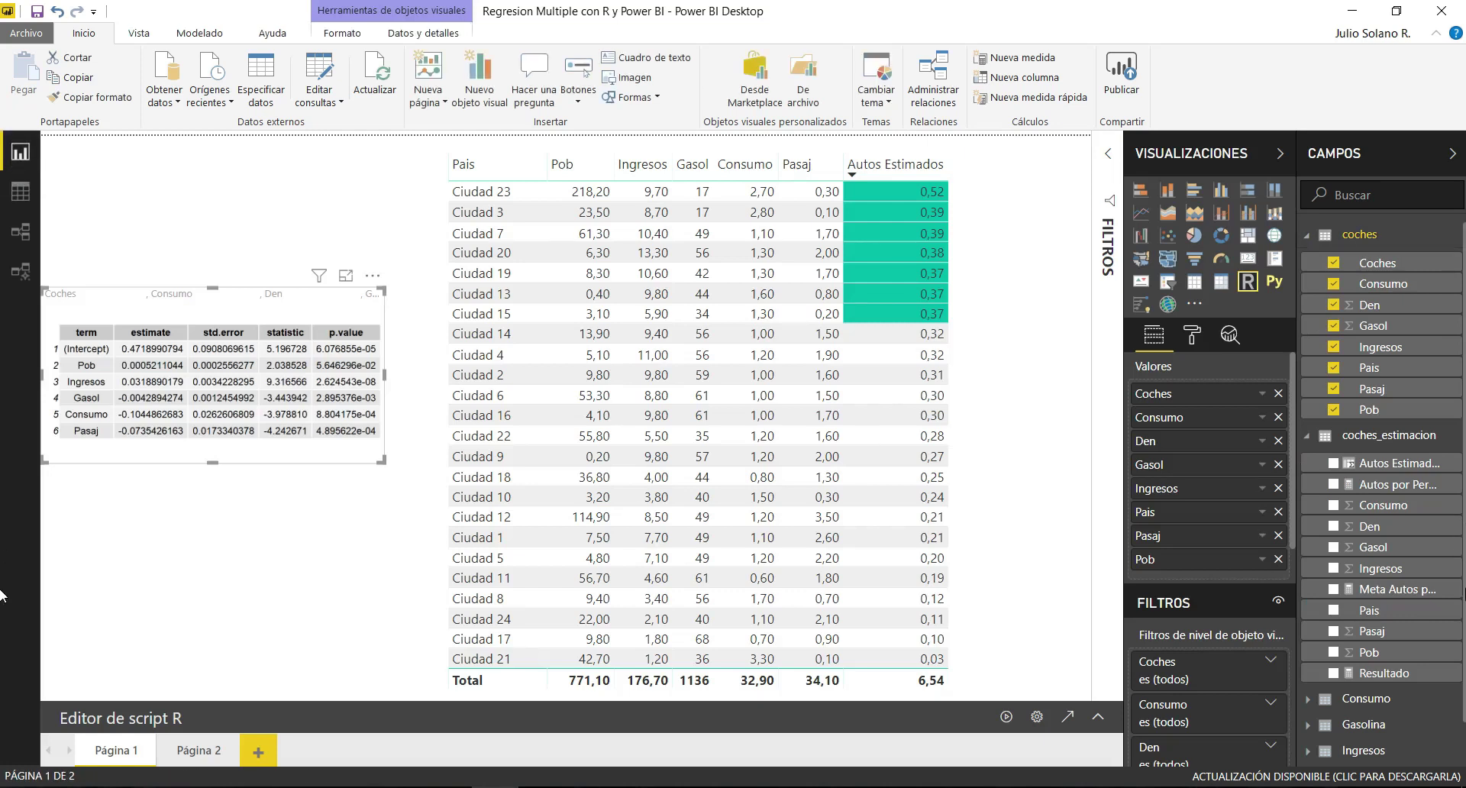
click(1374, 463)
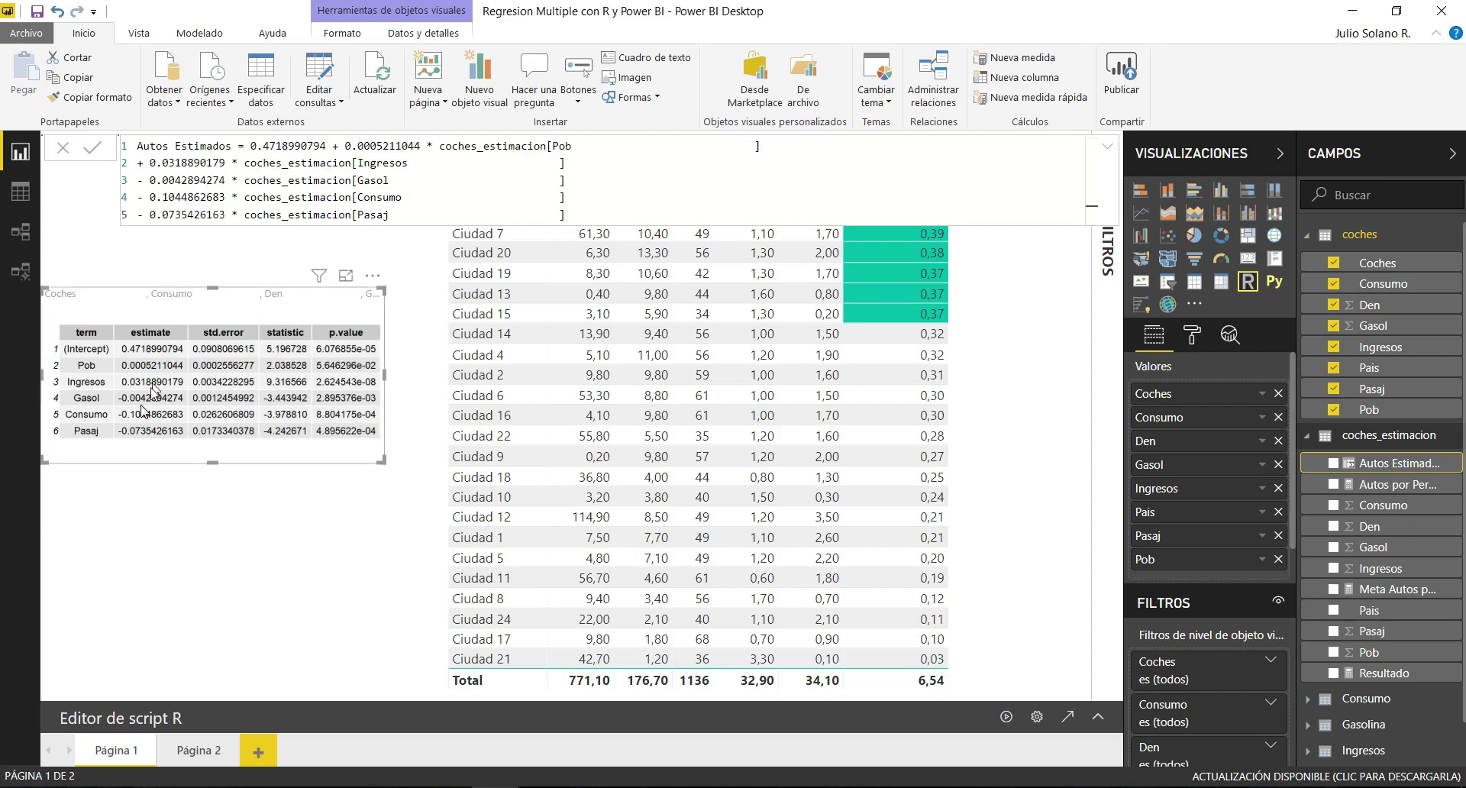
click(1106, 152)
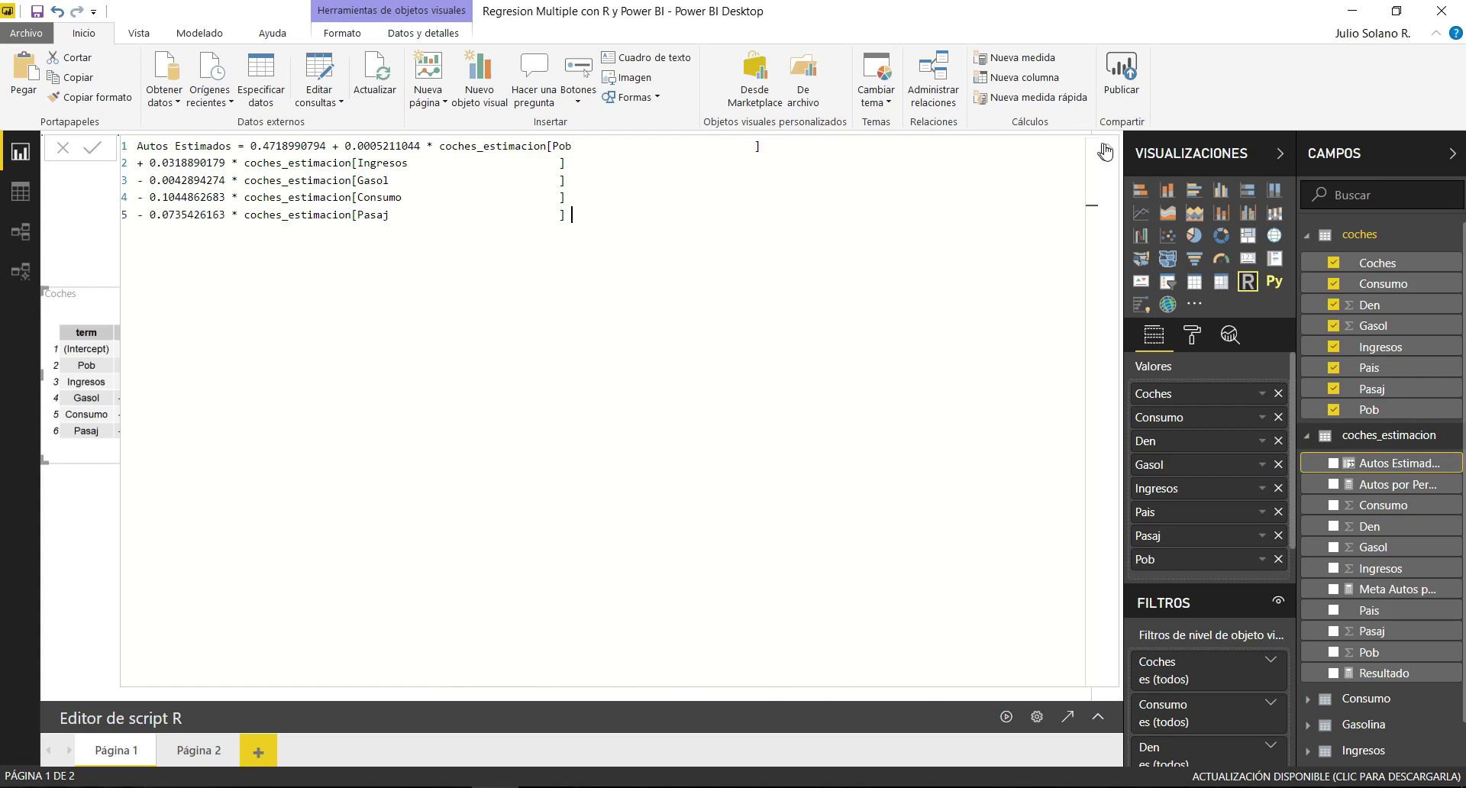
click(1105, 153)
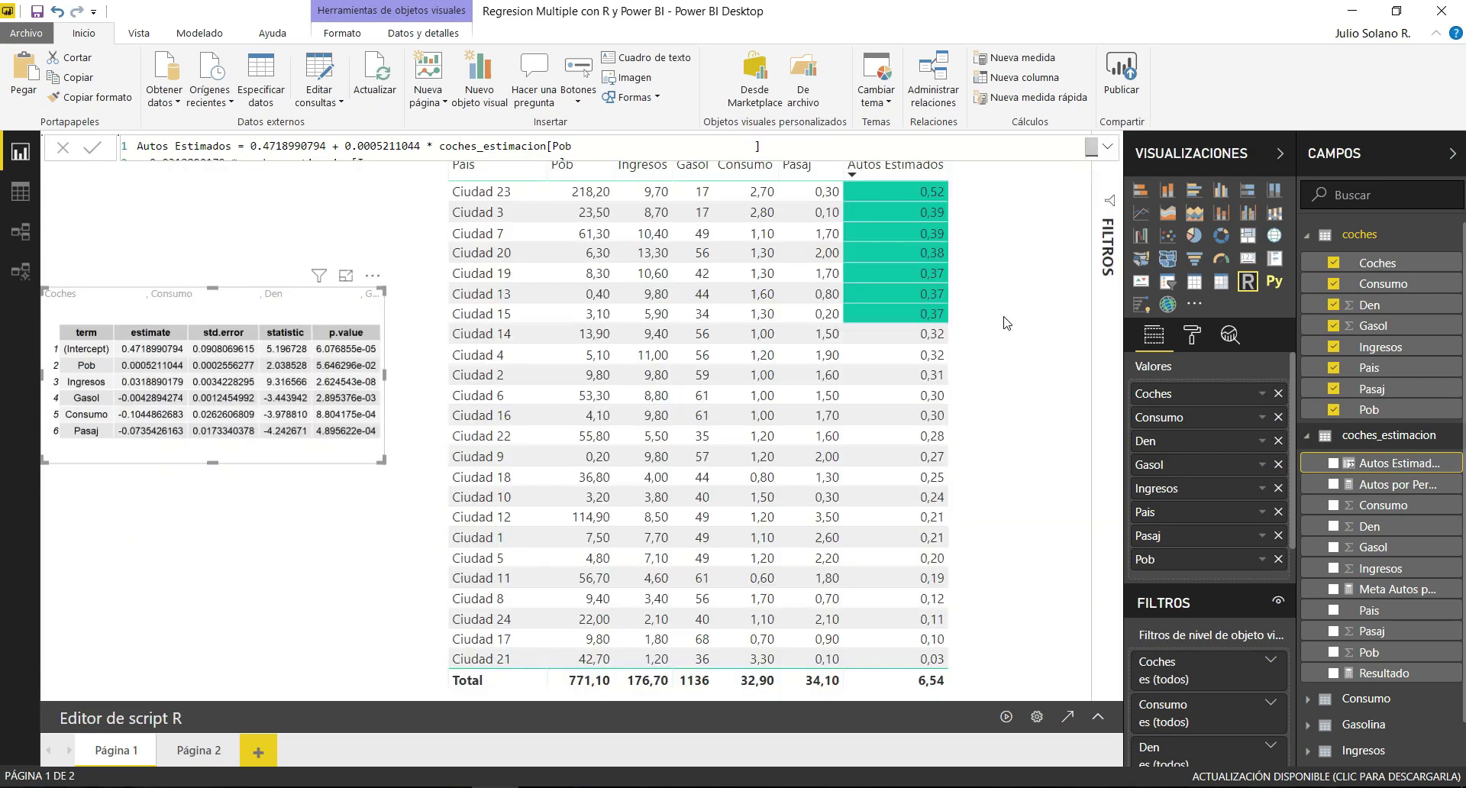
Review the background color conditional formatting rules for Autos Estimados in the city table, and close them without changes.
click(991, 295)
click(999, 282)
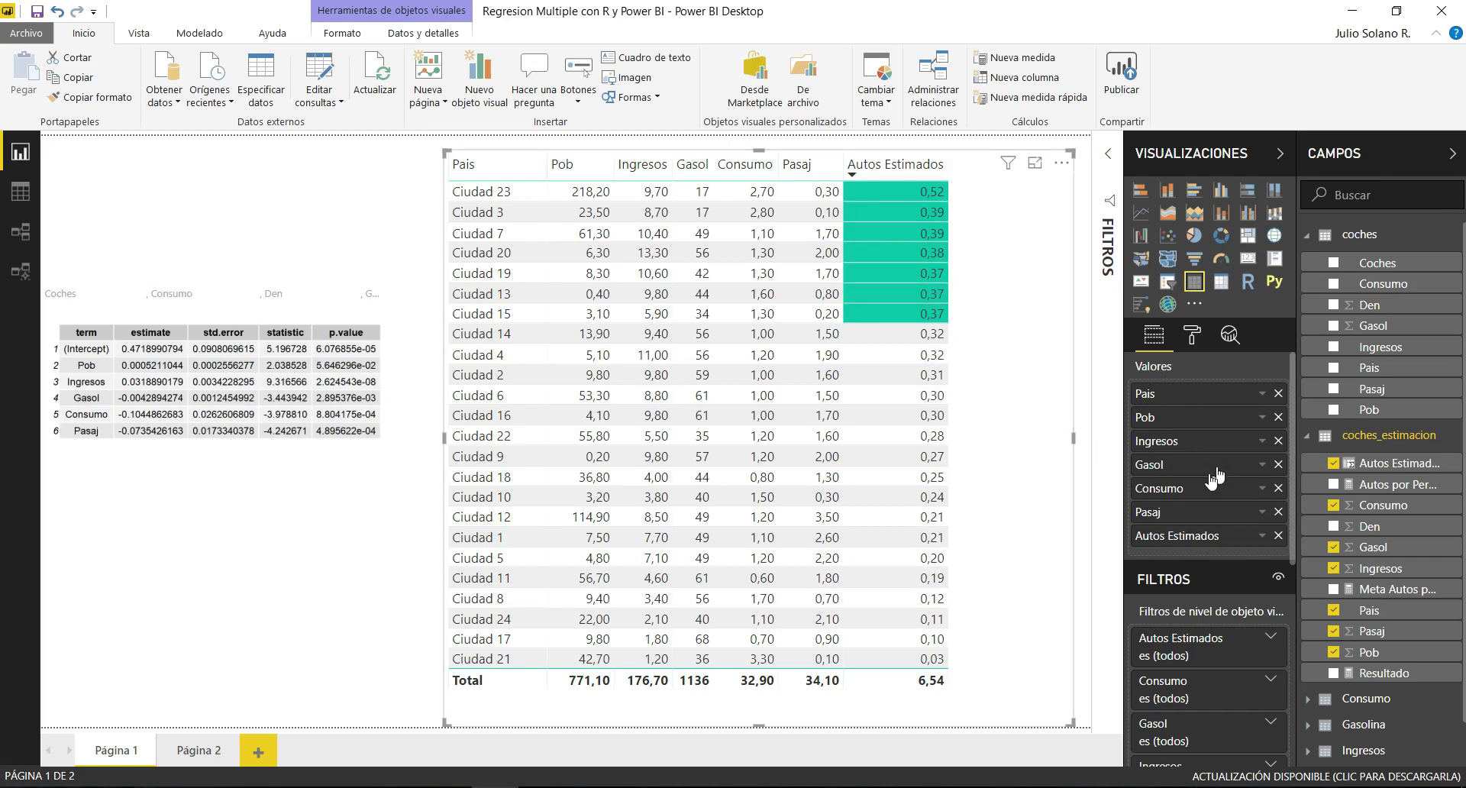
click(1261, 536)
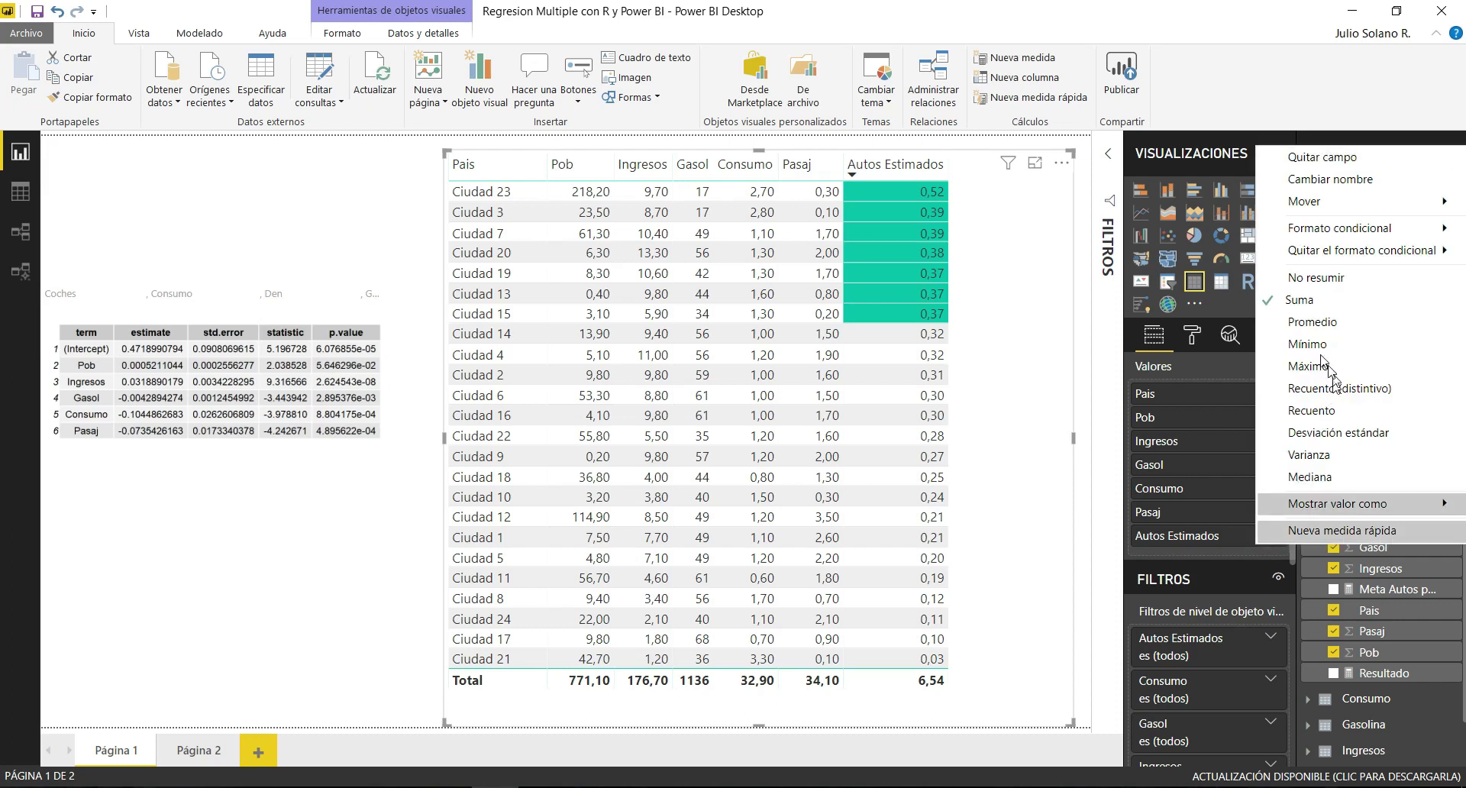
mouse_move(1319, 244)
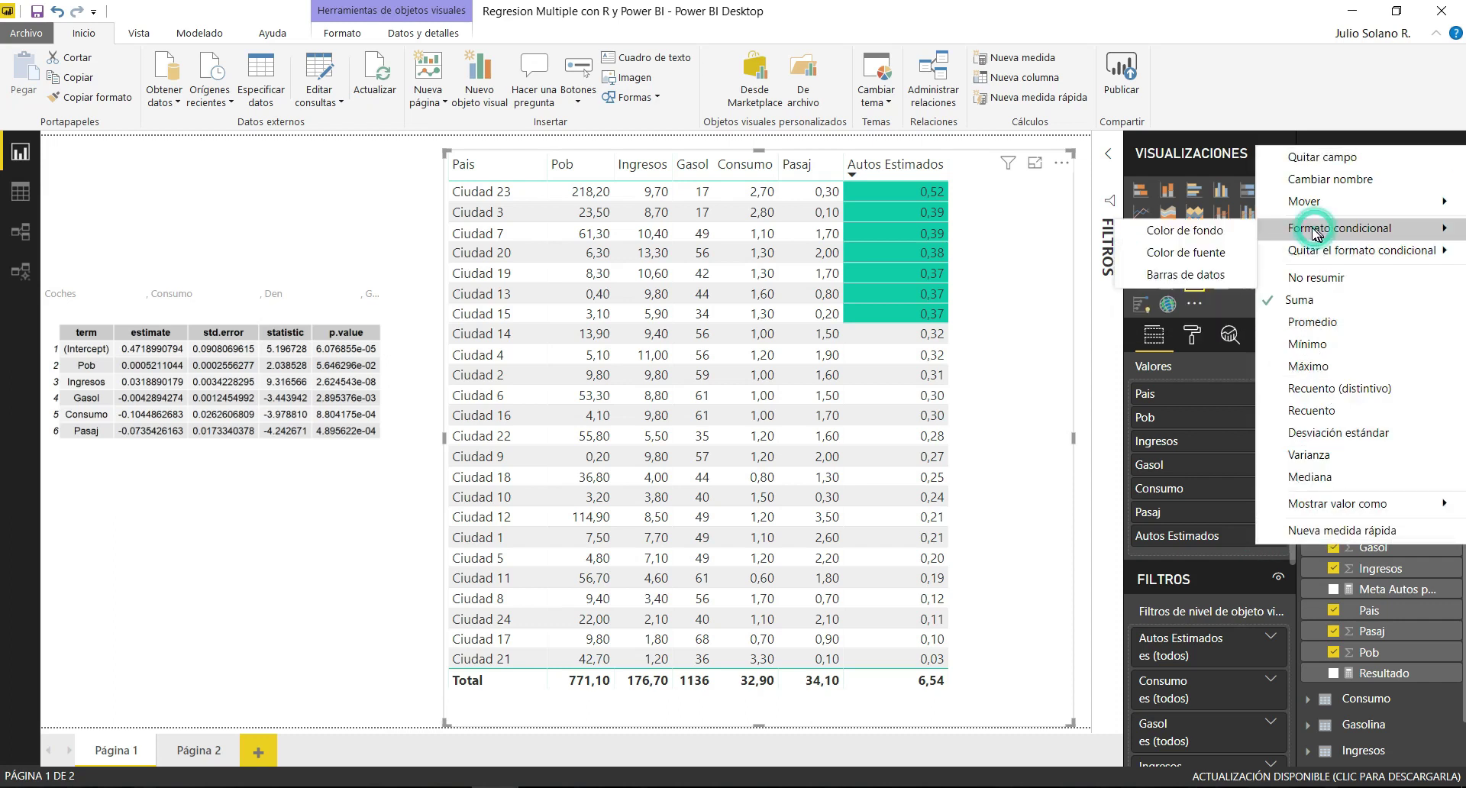
click(1239, 233)
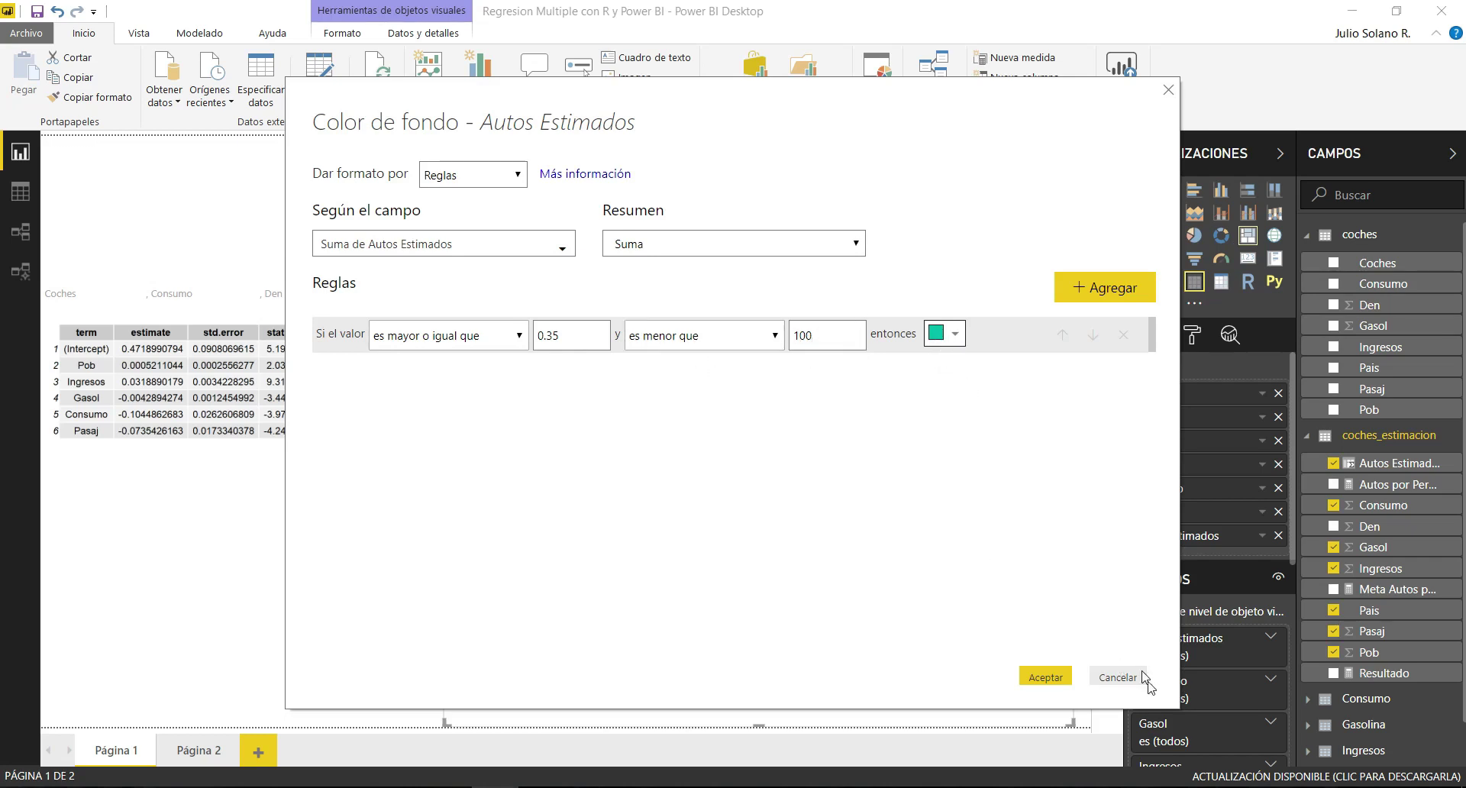
click(1118, 677)
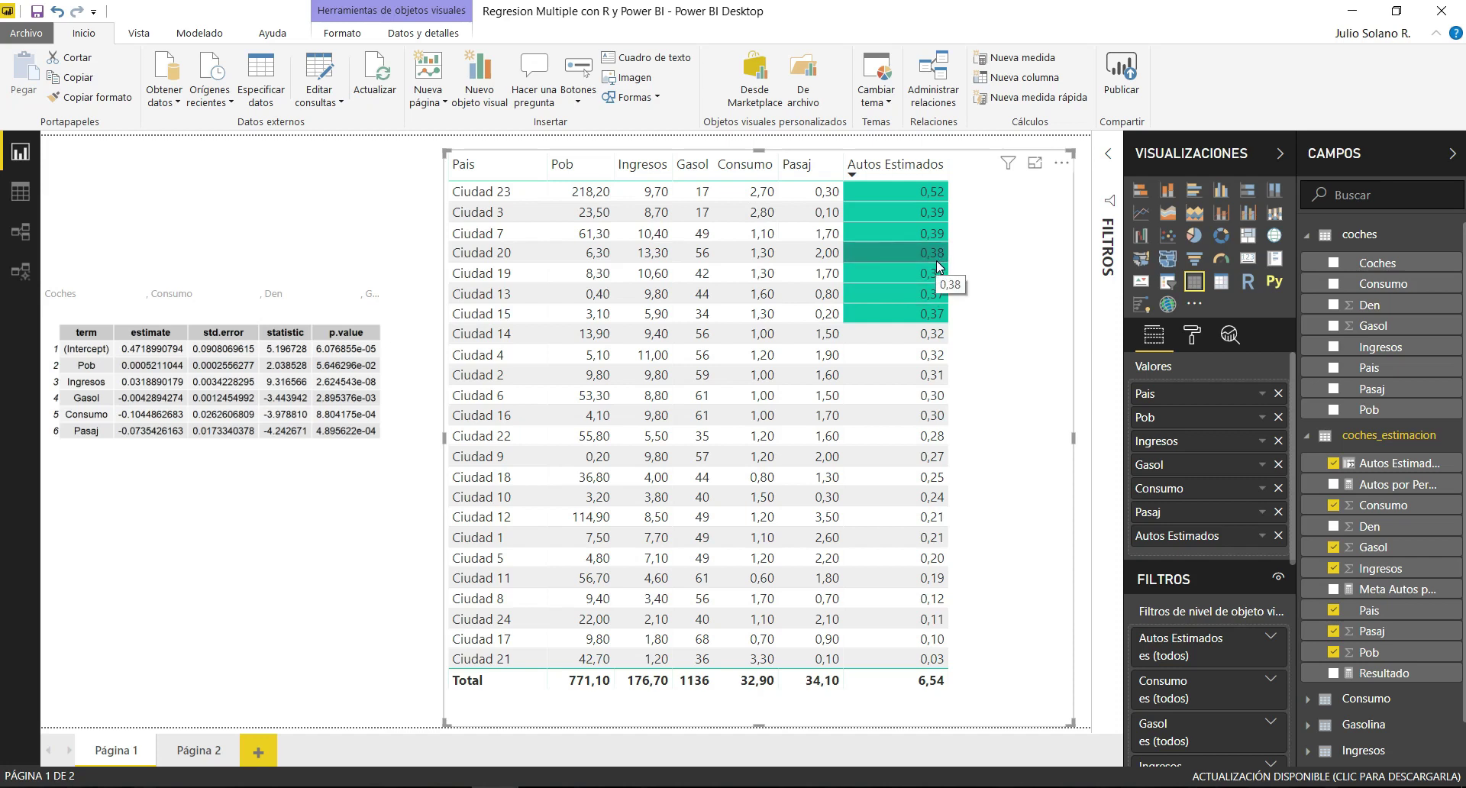
Examine the Poblacion slicer on Página 2 and the modeling command for creating new parameters.
click(200, 750)
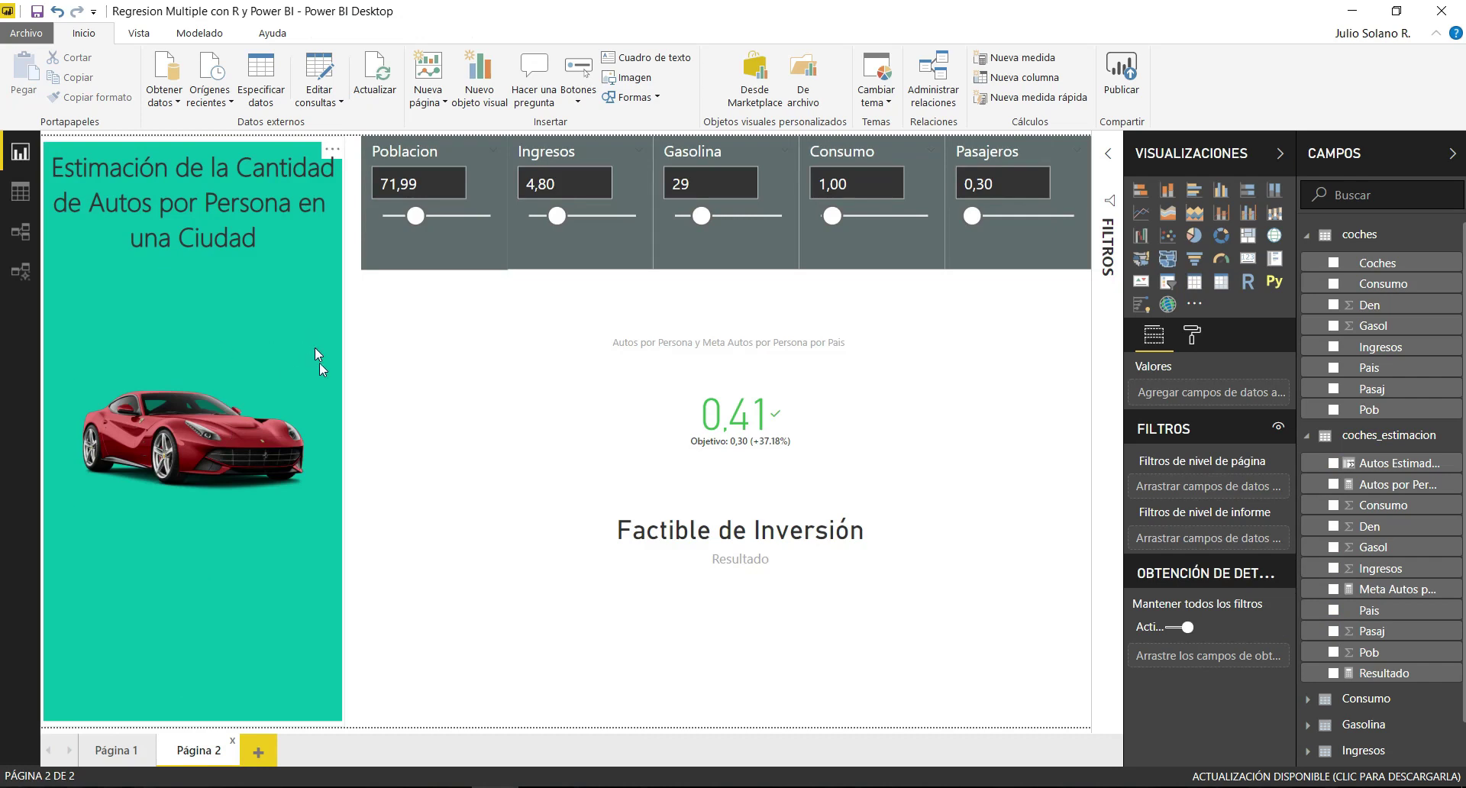
click(423, 149)
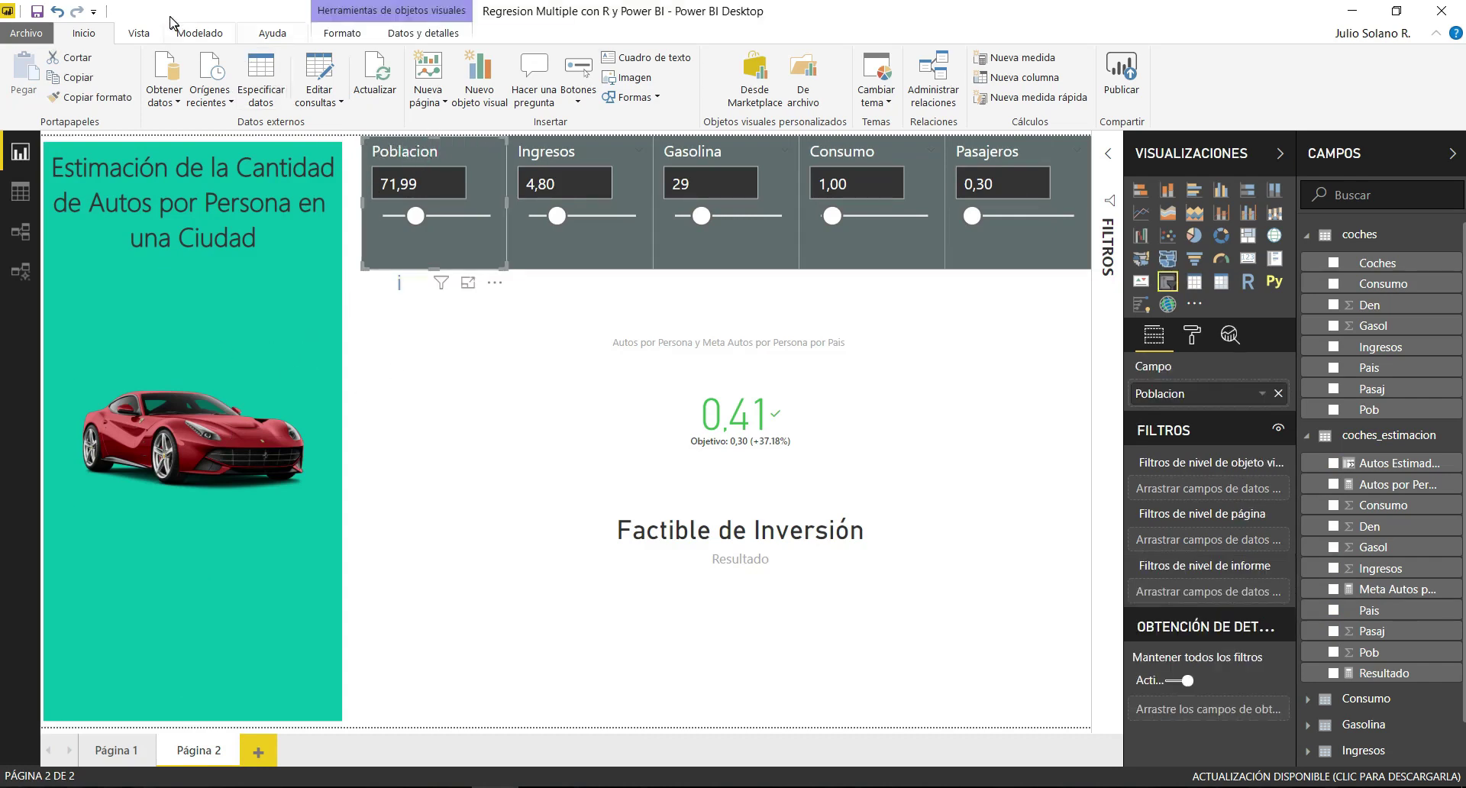
click(197, 35)
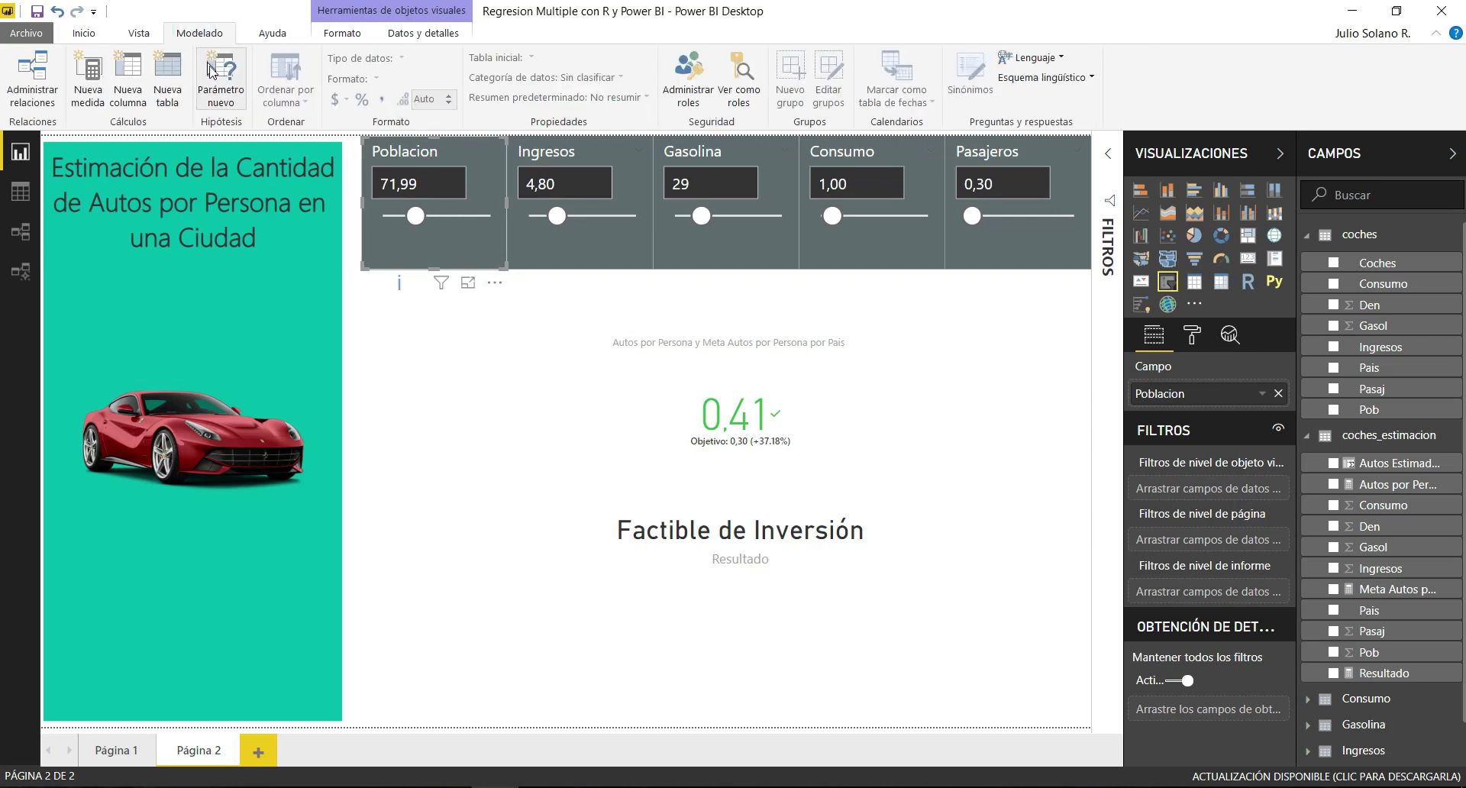
click(435, 419)
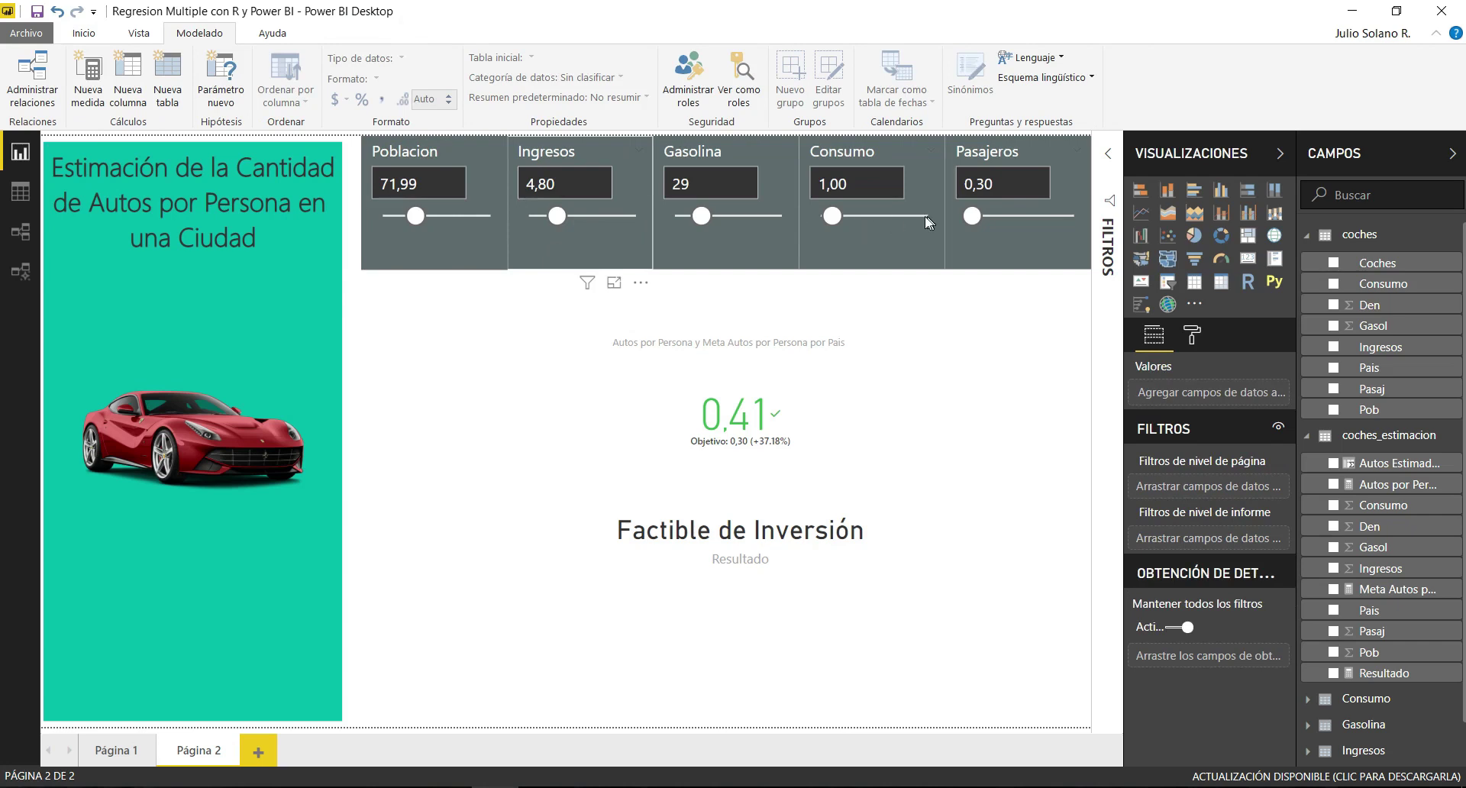
Sort the coches_estimacion data by the Den column in ascending order, and return to the report page.
click(20, 196)
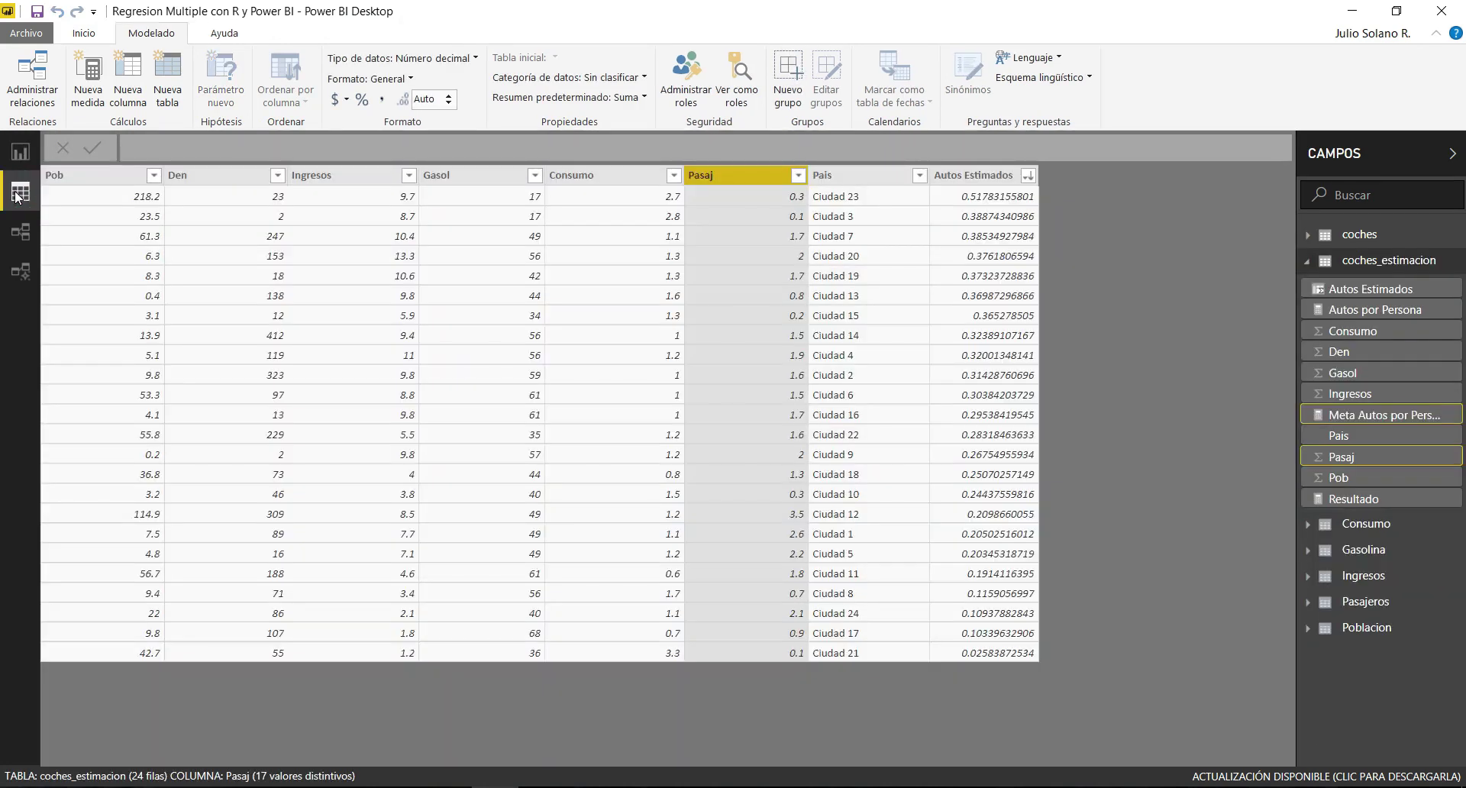
click(196, 178)
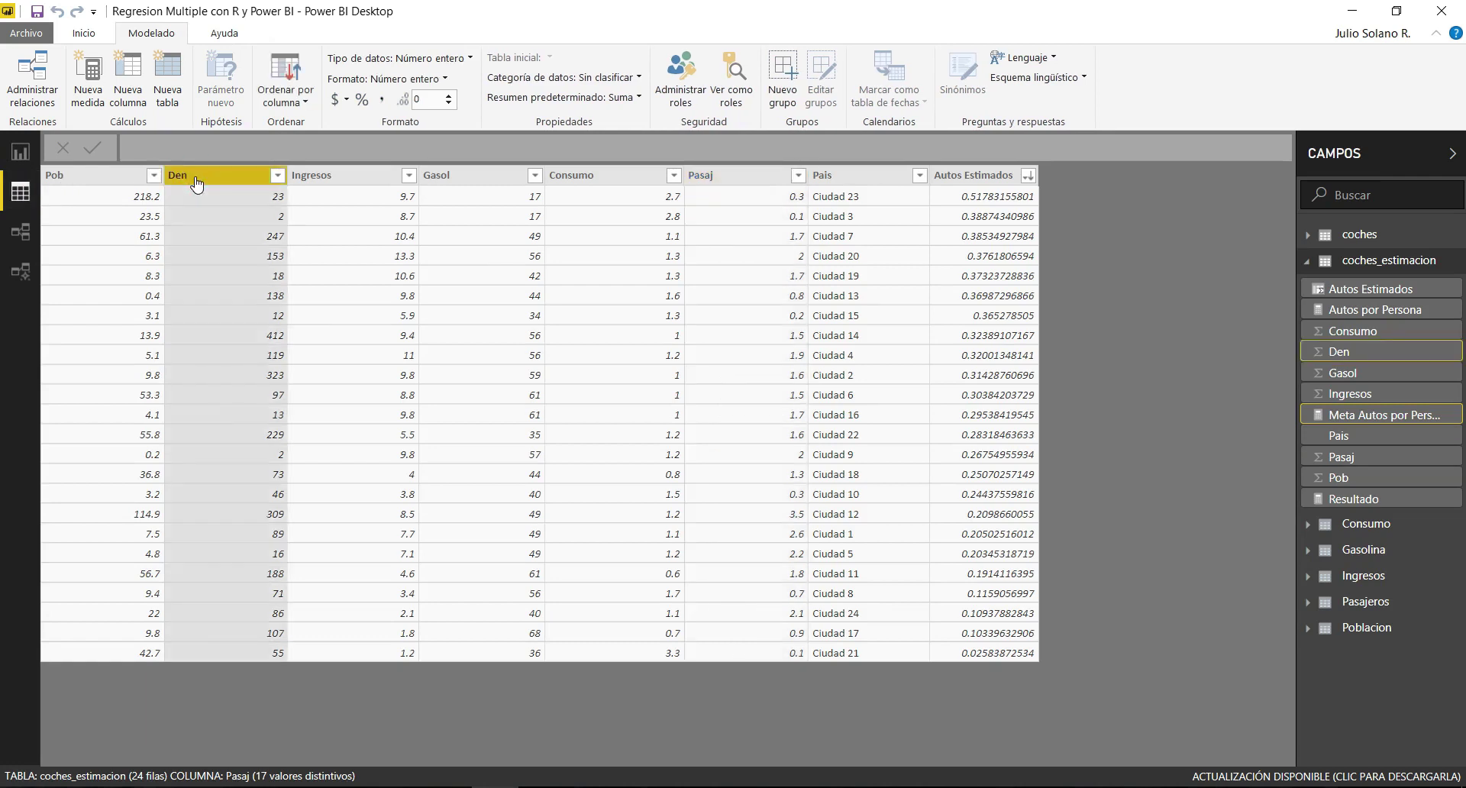
right_click(212, 177)
click(230, 192)
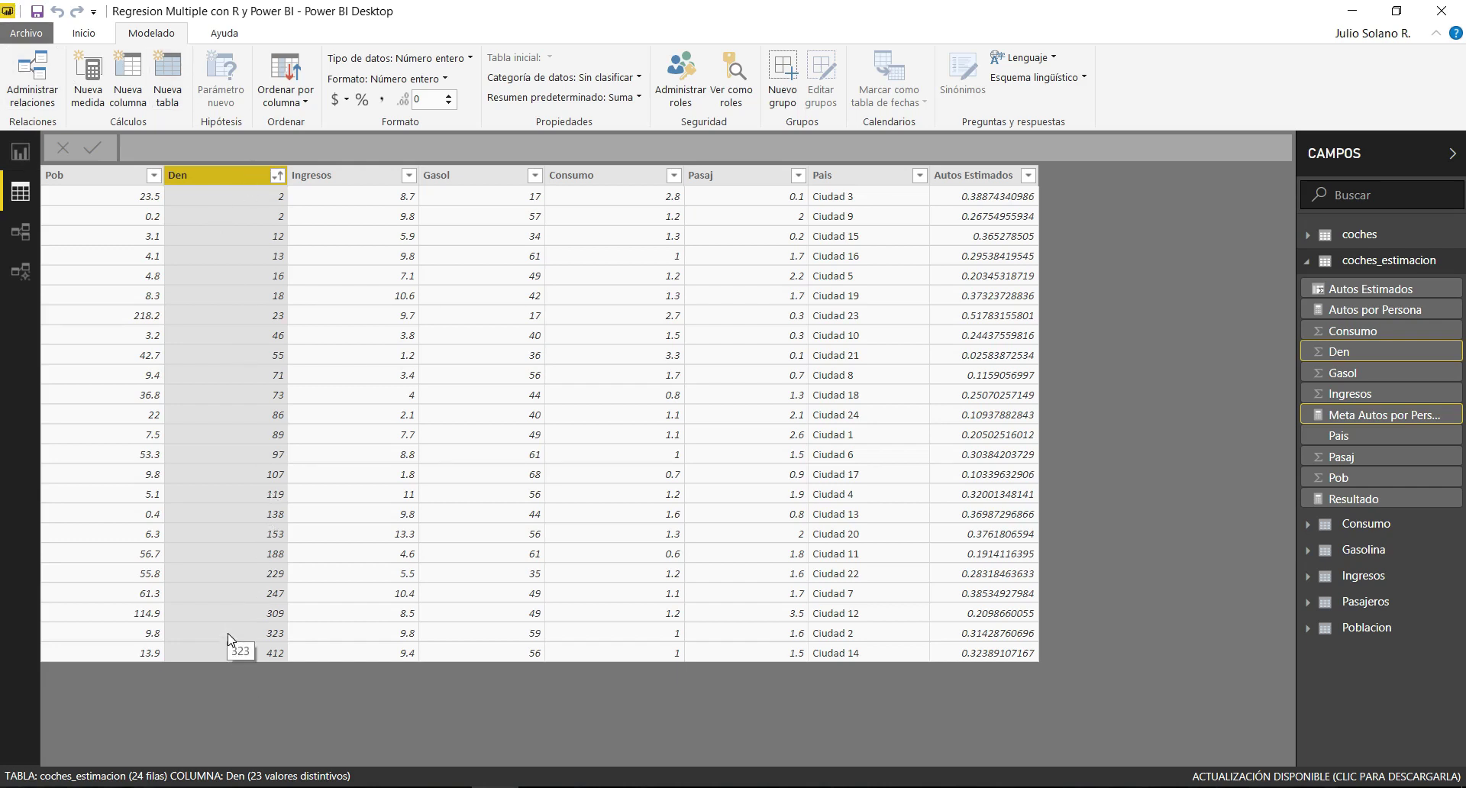
click(20, 151)
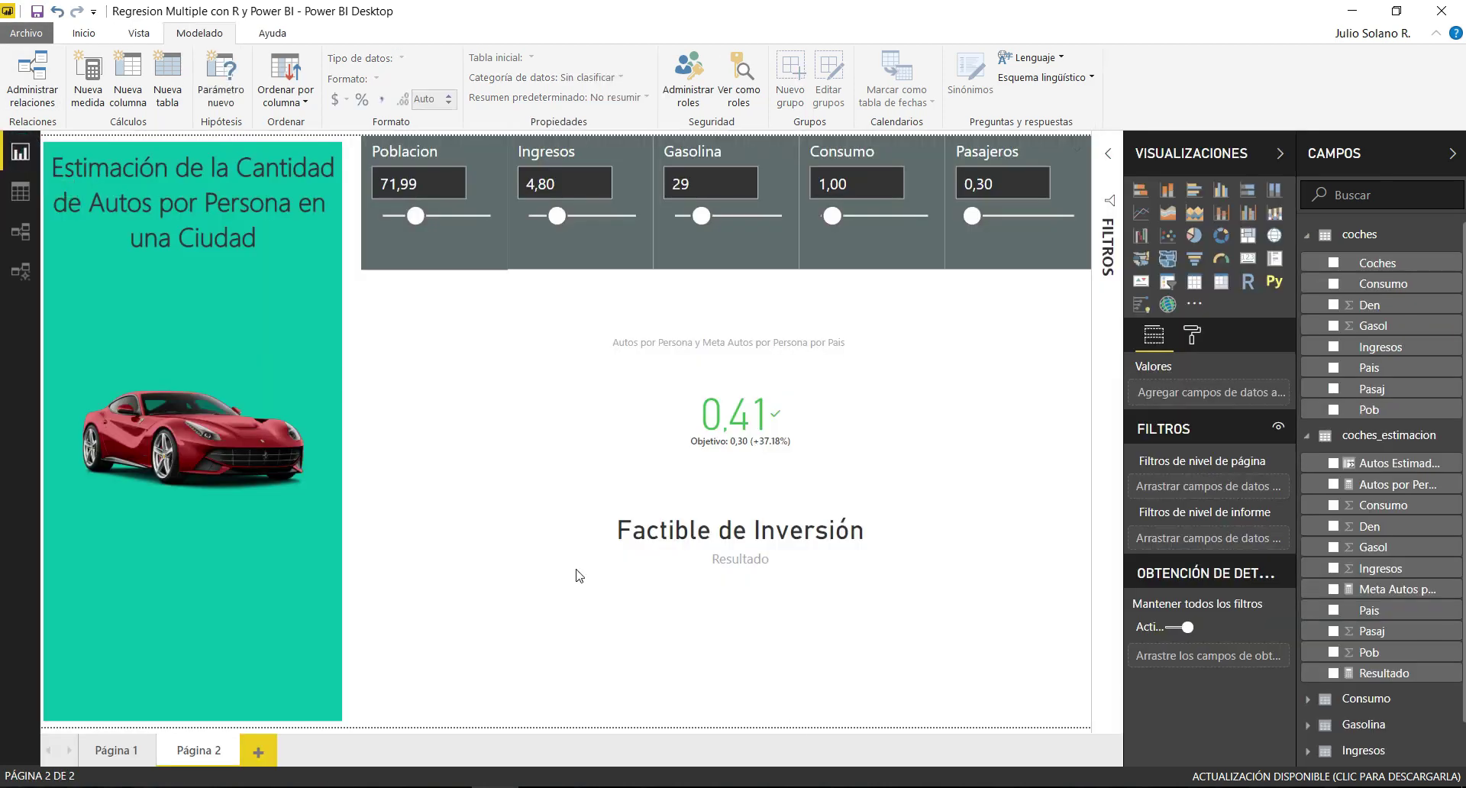
Start a new what-if parameter named Densidad, keeping Número entero as its data type.
click(504, 421)
click(227, 71)
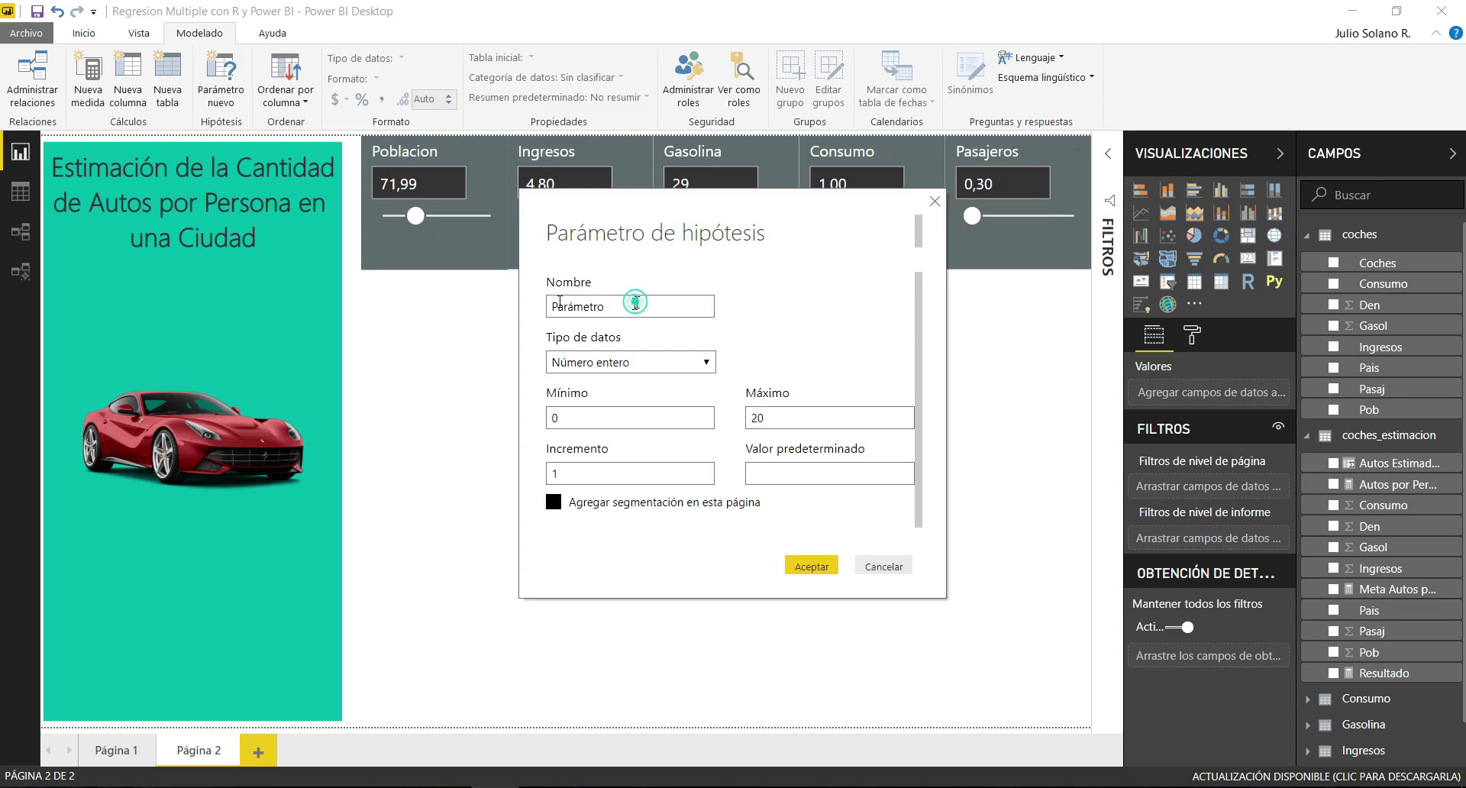
drag(636, 302, 524, 305)
text(Densidad)
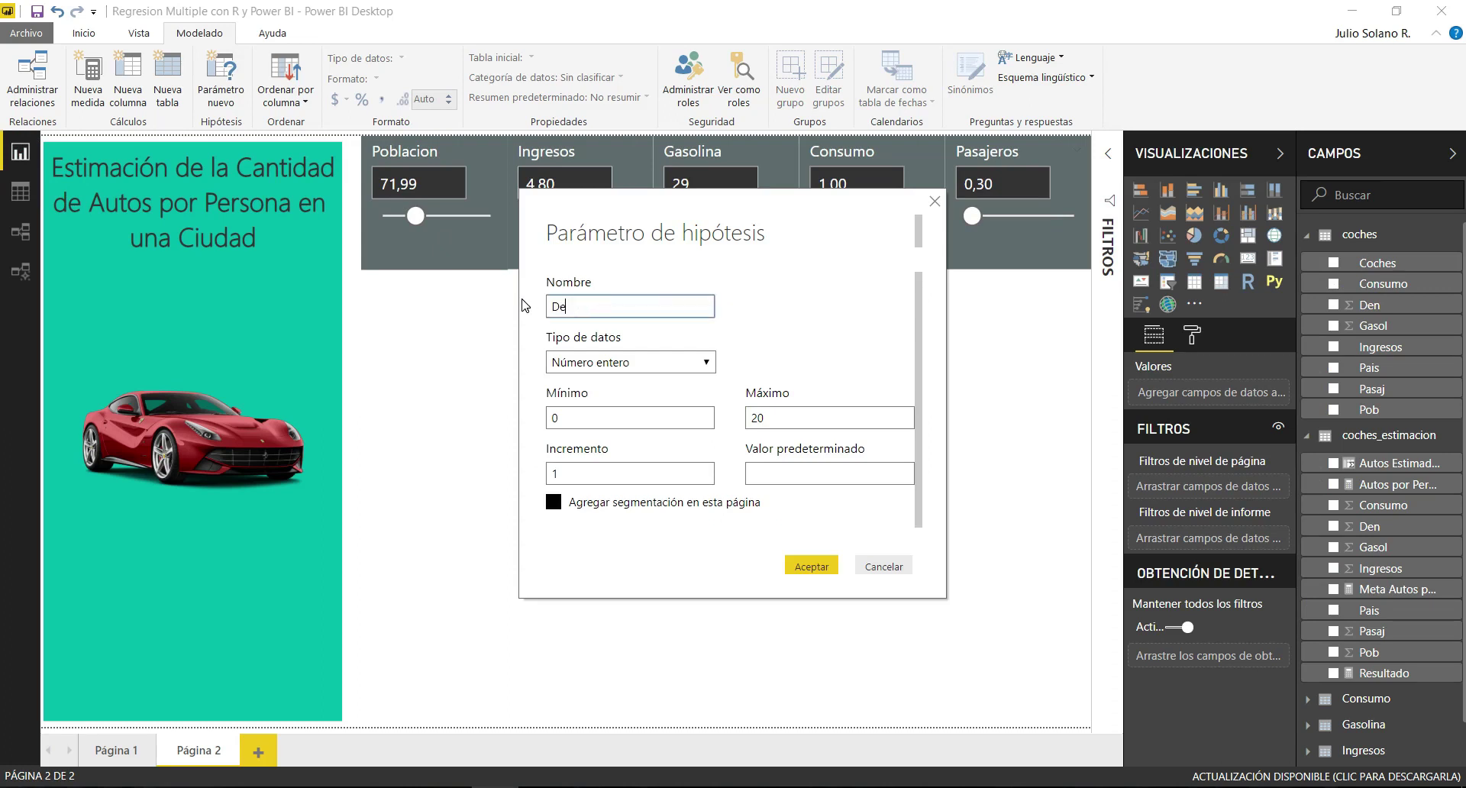
click(678, 368)
click(684, 366)
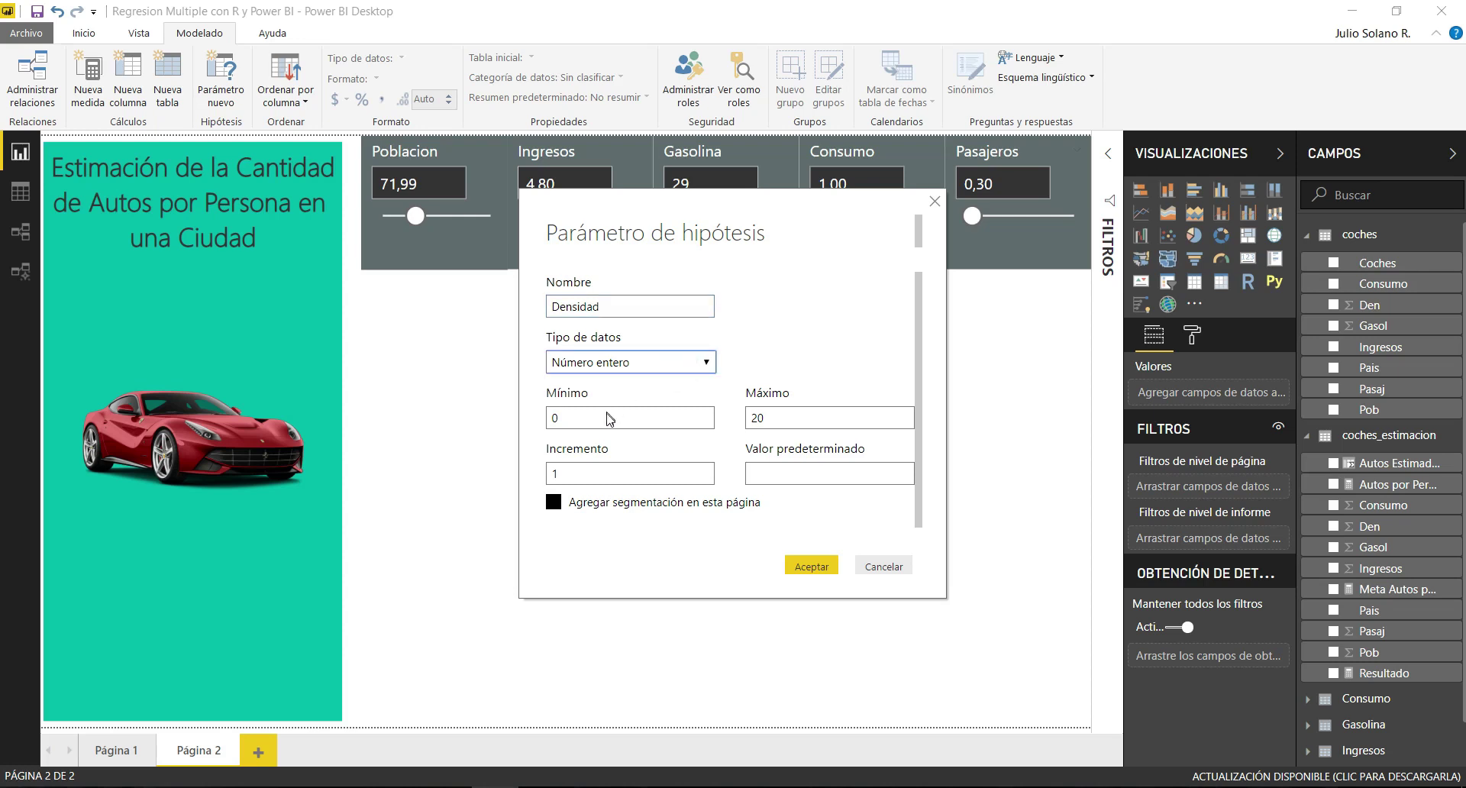
Set the Densidad parameter's minimum to 1, maximum to 420 and default value to 10, and create it with its slicer on the page.
click(589, 384)
click(579, 423)
key(BackSpace)
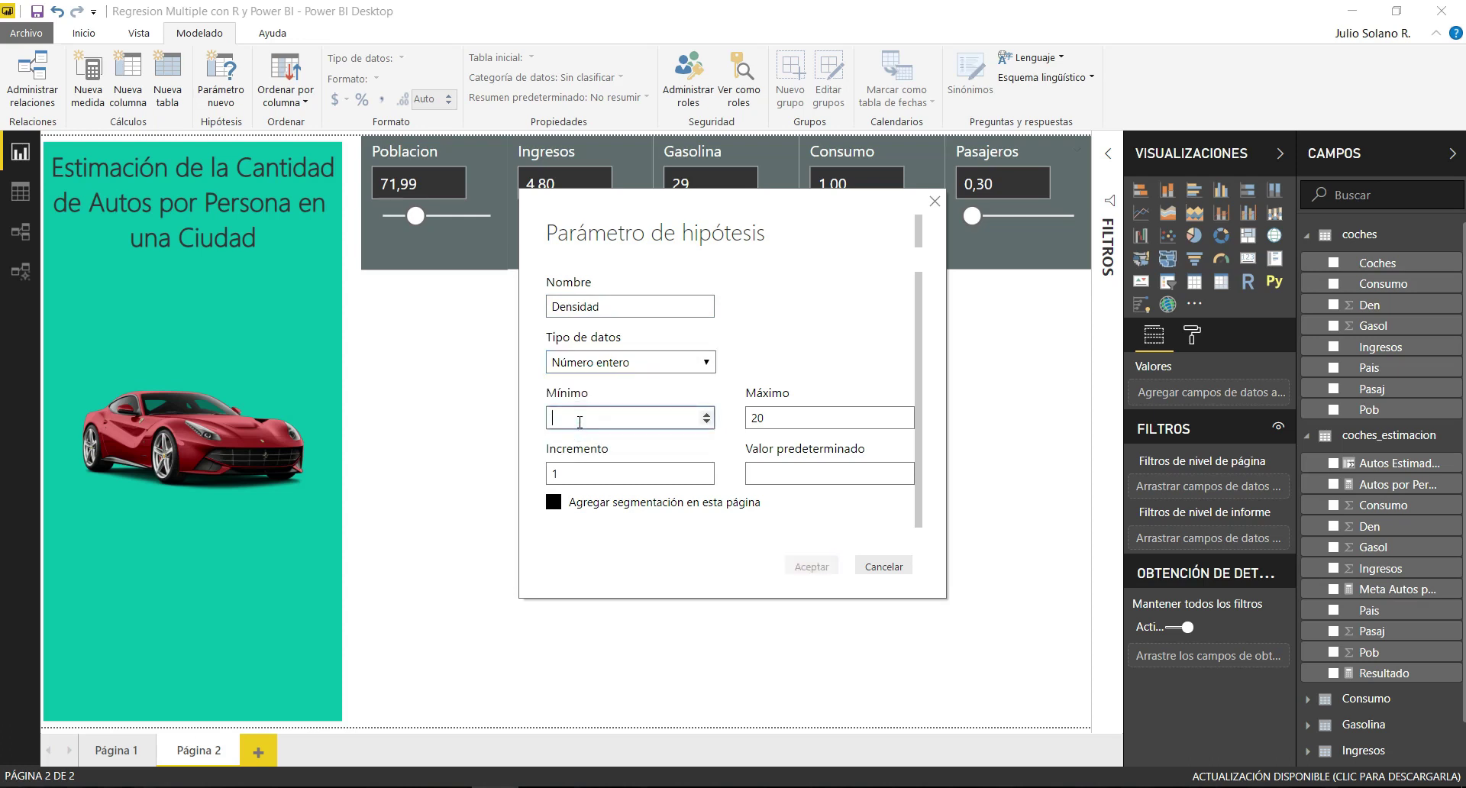
text(1)
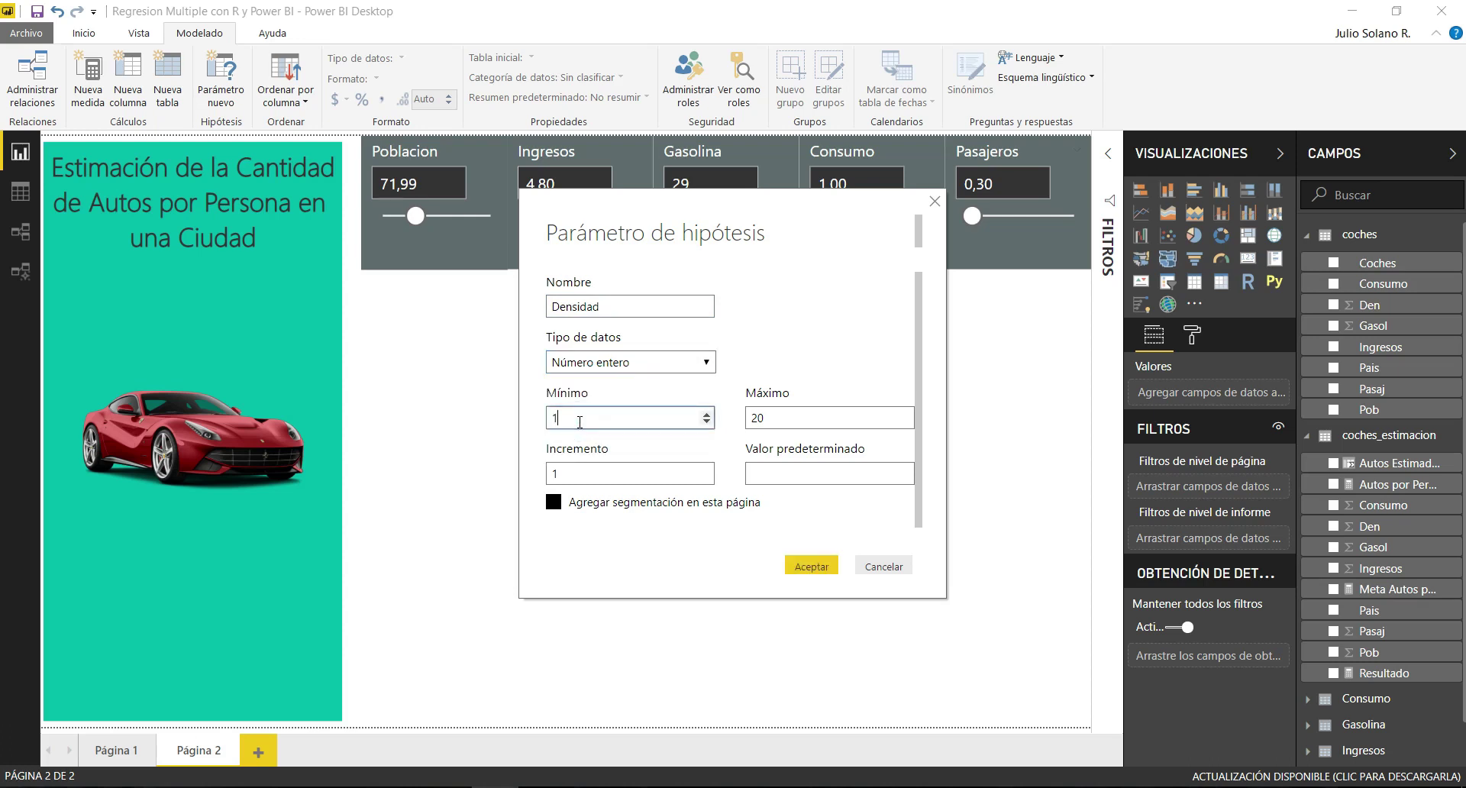
click(810, 417)
text(420)
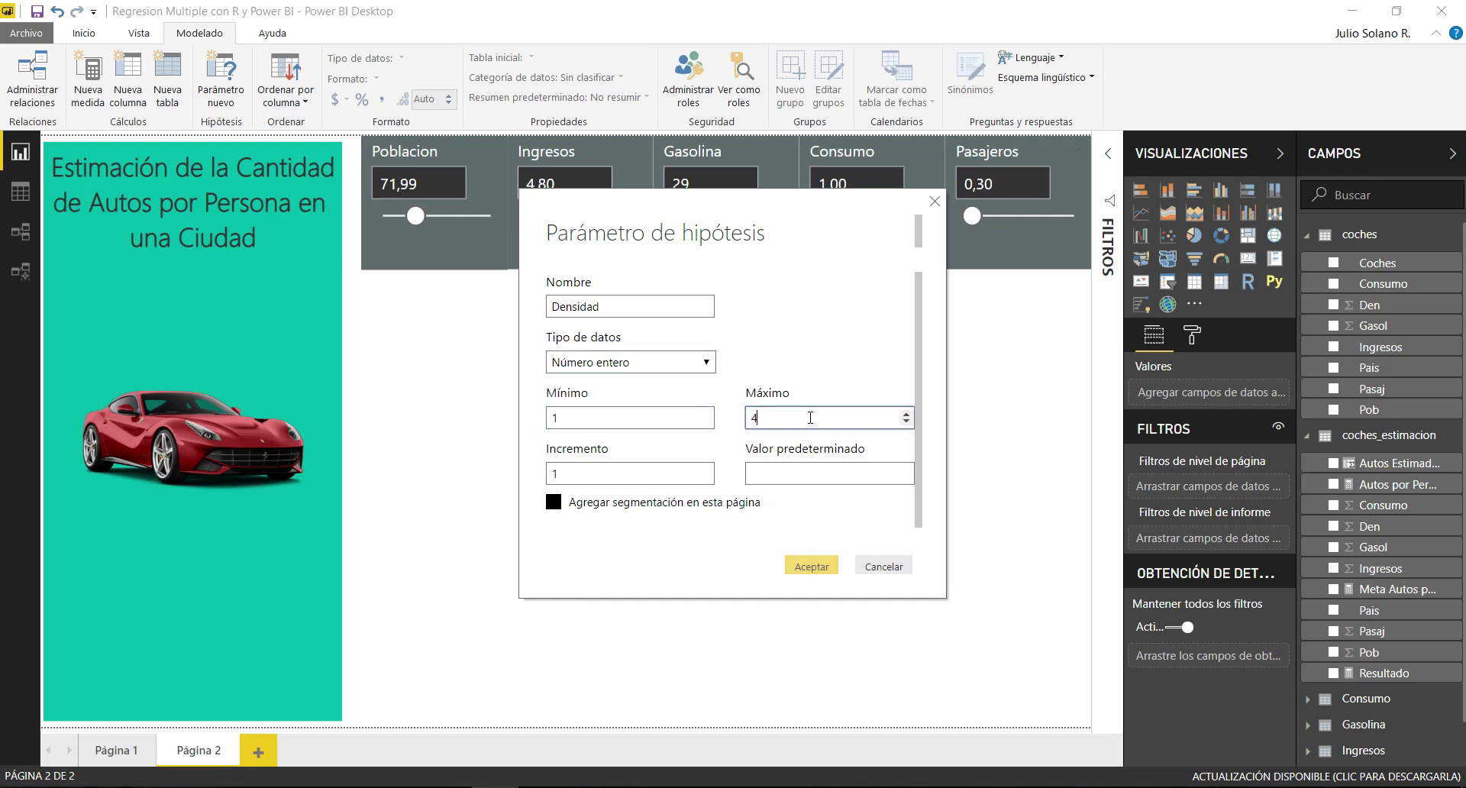
click(797, 478)
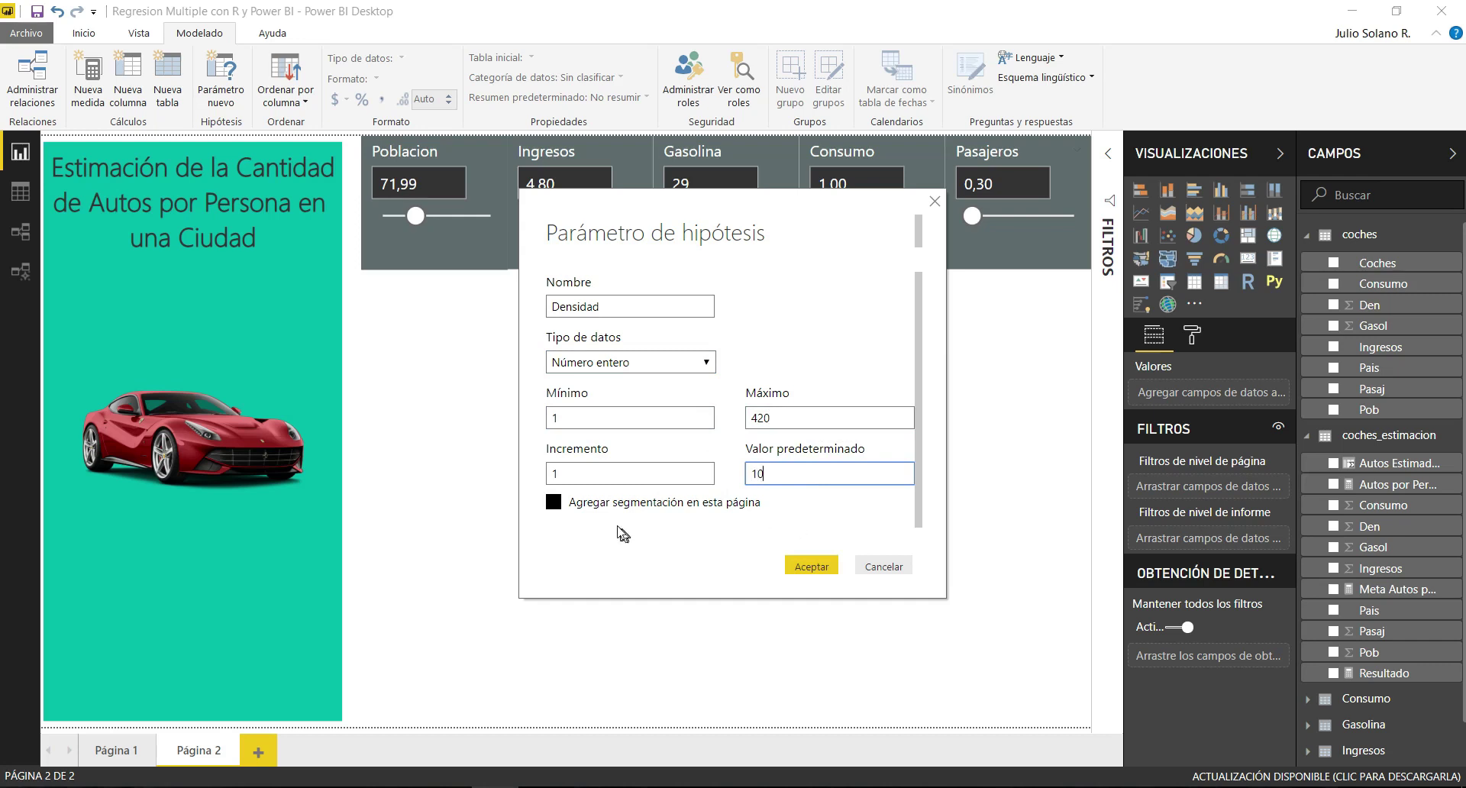
click(817, 567)
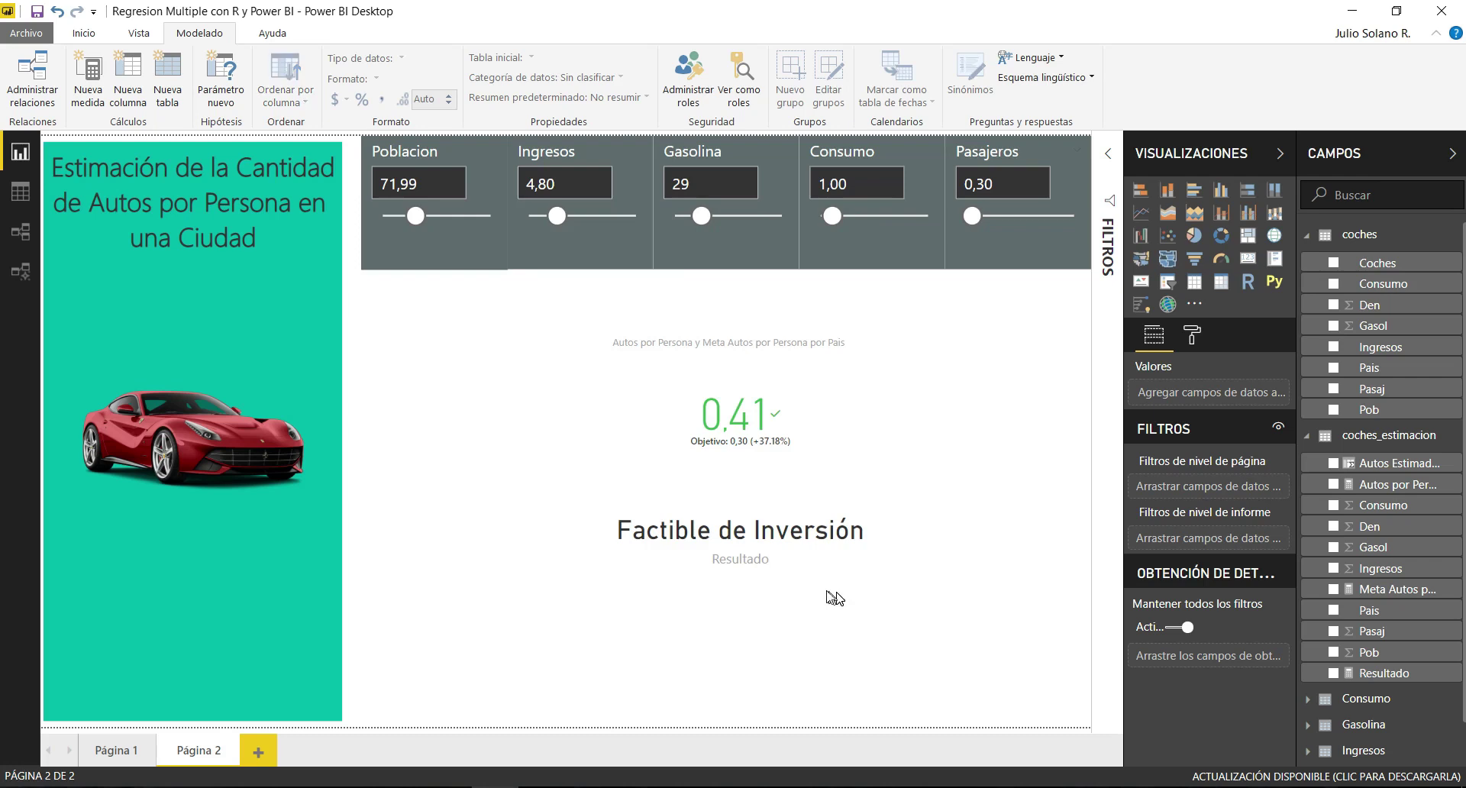